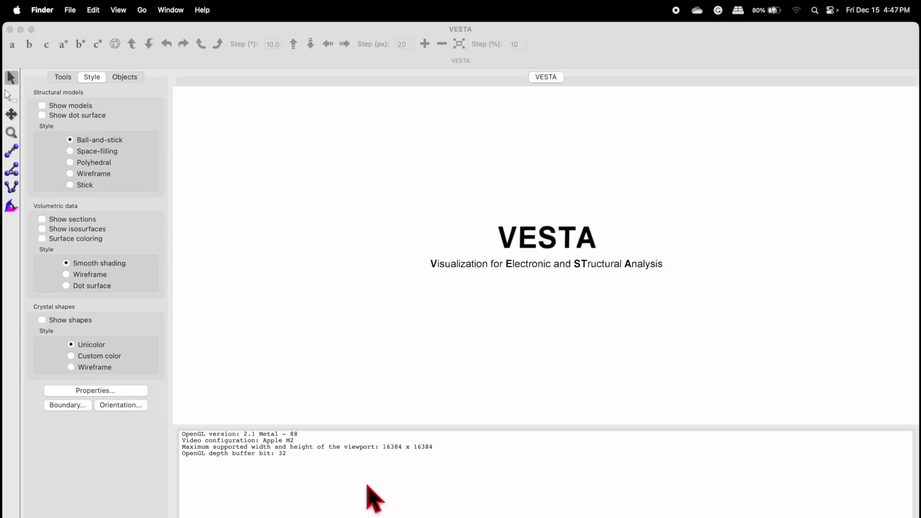
Bring up the Downloads folder and select WS2.cif along with Graphite.cif
key(super+o)
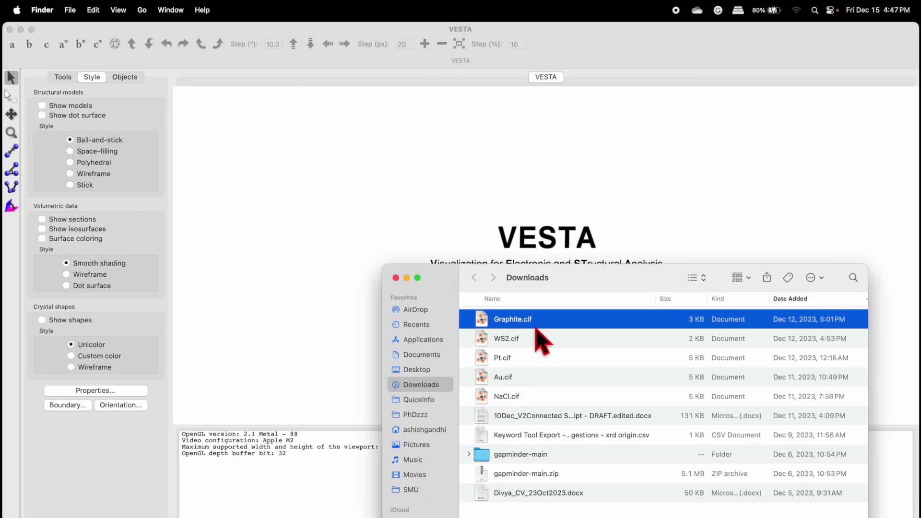
shift+click(514, 339)
Open WS2.cif and Graphite.cif in VESTA and tilt the WS2 unit cell into 3-D
drag(509, 351, 475, 196)
click(686, 84)
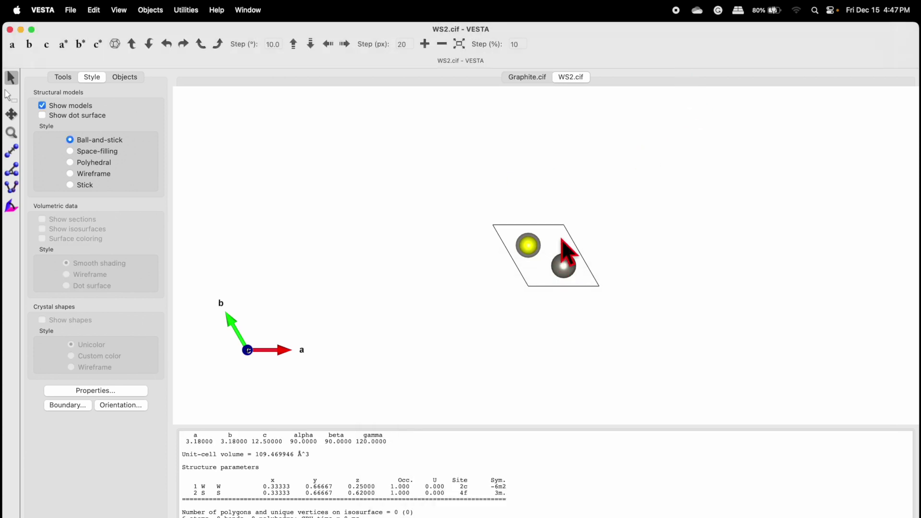
drag(563, 241, 555, 154)
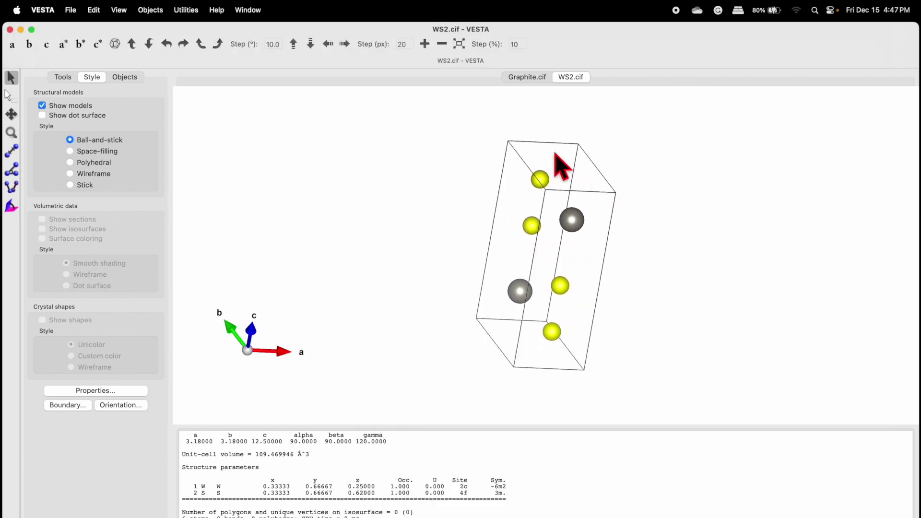
Rotate the graphite structure to show its stacked layers, ending on the Graphite.cif tab
click(526, 78)
drag(551, 262, 563, 195)
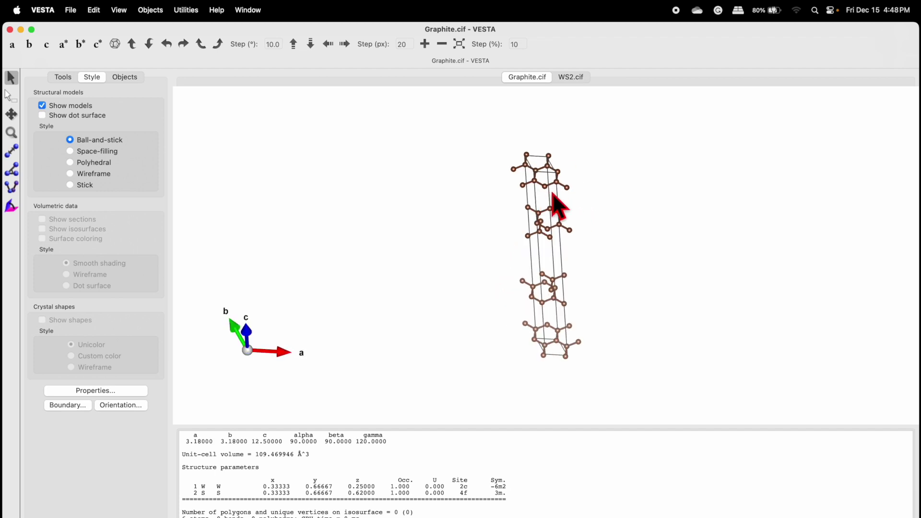
mouse_move(554, 194)
mouse_down()
mouse_move(576, 200)
mouse_move(568, 204)
mouse_move(567, 189)
mouse_move(555, 207)
mouse_move(546, 204)
mouse_up()
key(ctrl+Tab)
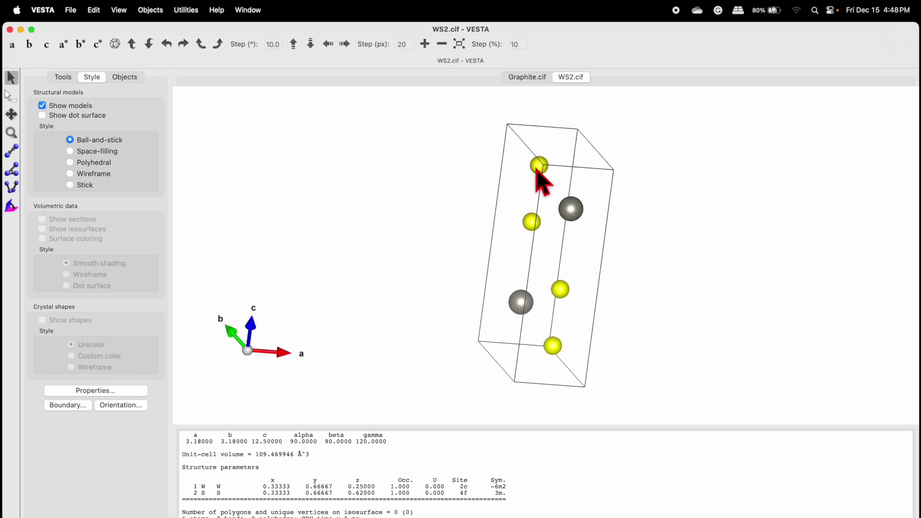
click(533, 79)
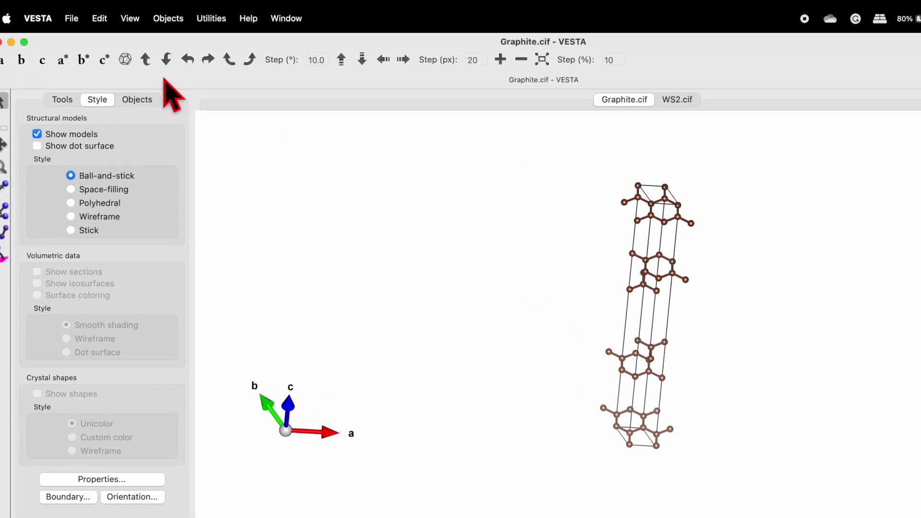
click(93, 13)
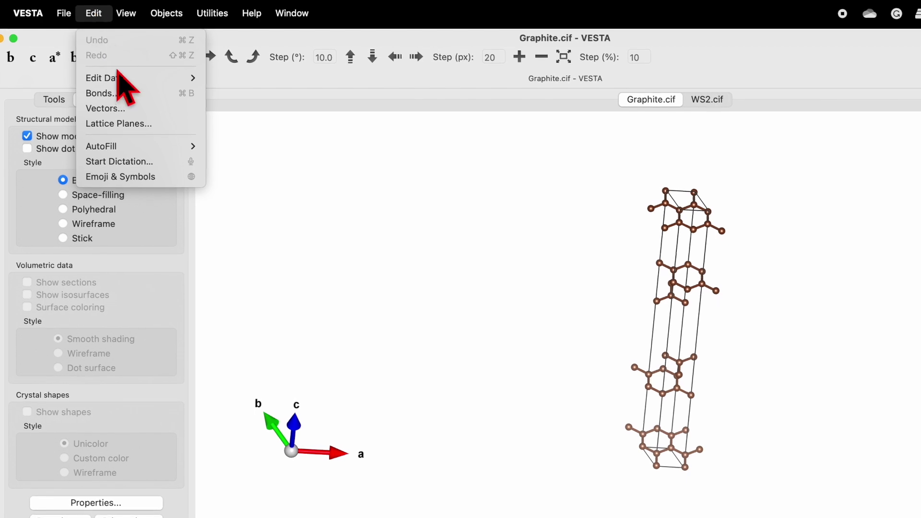
Make graphite's C–C bonds search additional atoms recursively, then view the layers edge-on
click(122, 94)
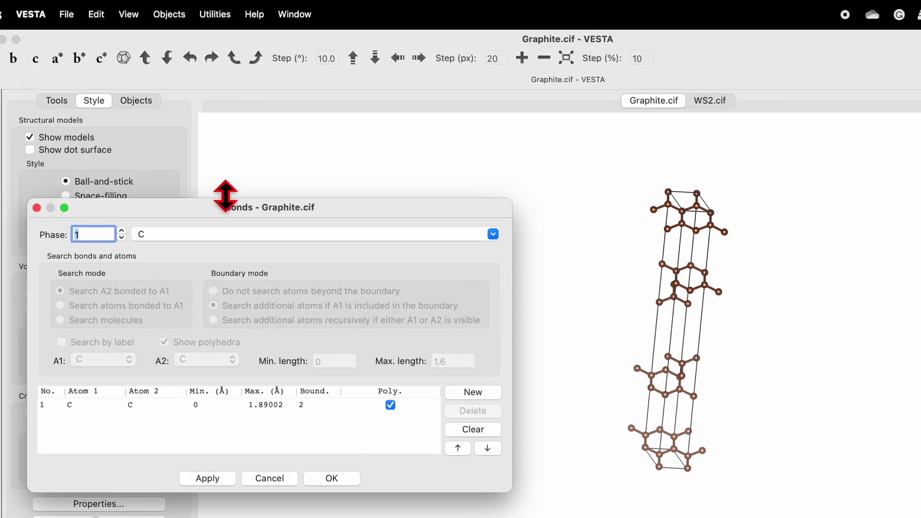
drag(213, 206, 275, 216)
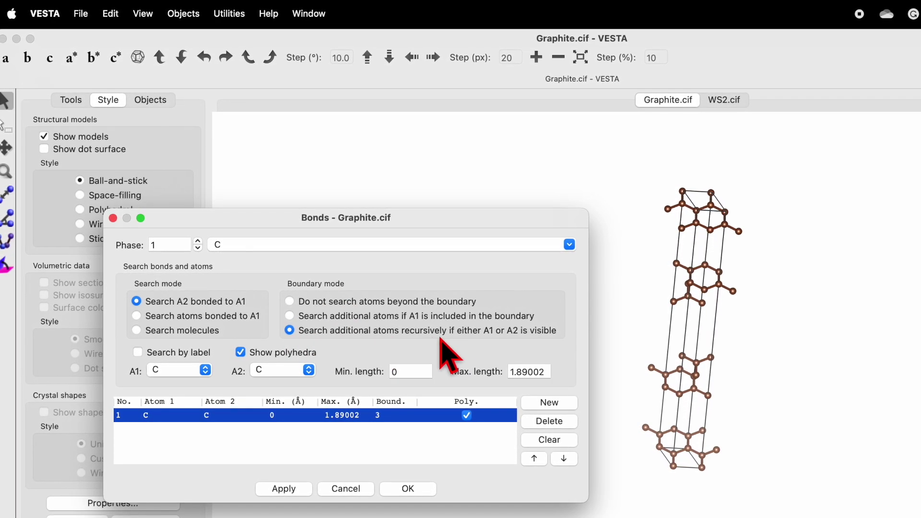
click(287, 489)
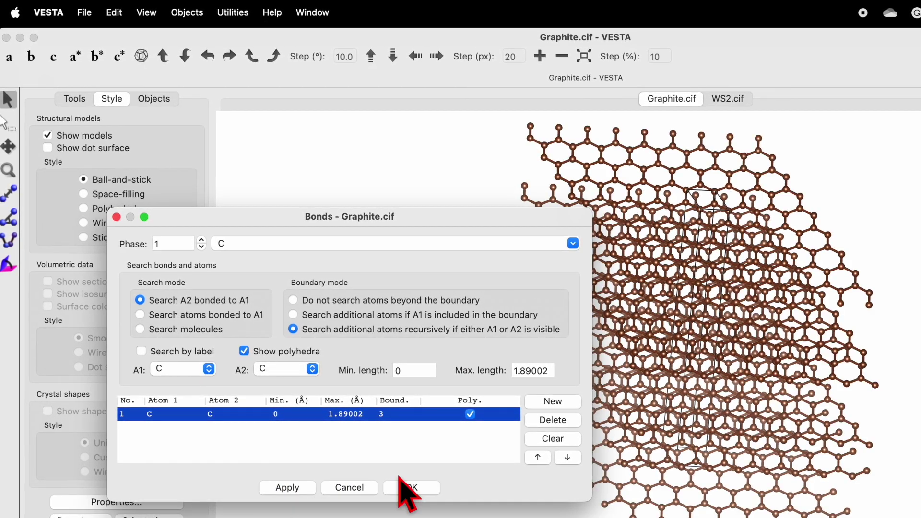
click(411, 488)
drag(642, 345, 710, 223)
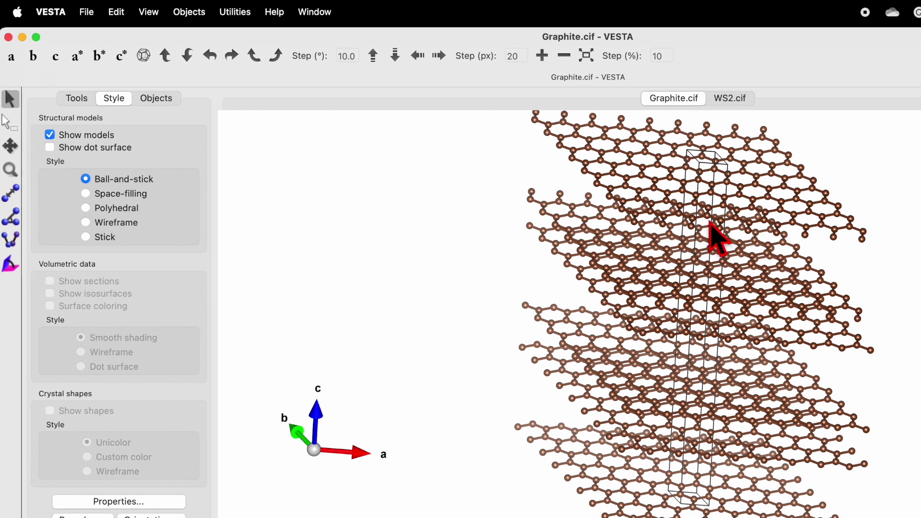
View graphite along the a axis and delete all the lower carbon layers
click(12, 58)
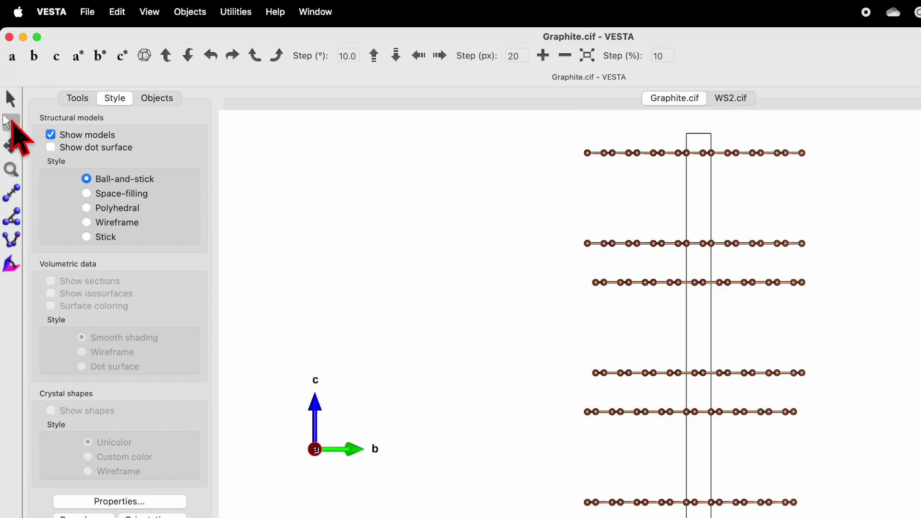
drag(550, 227, 919, 517)
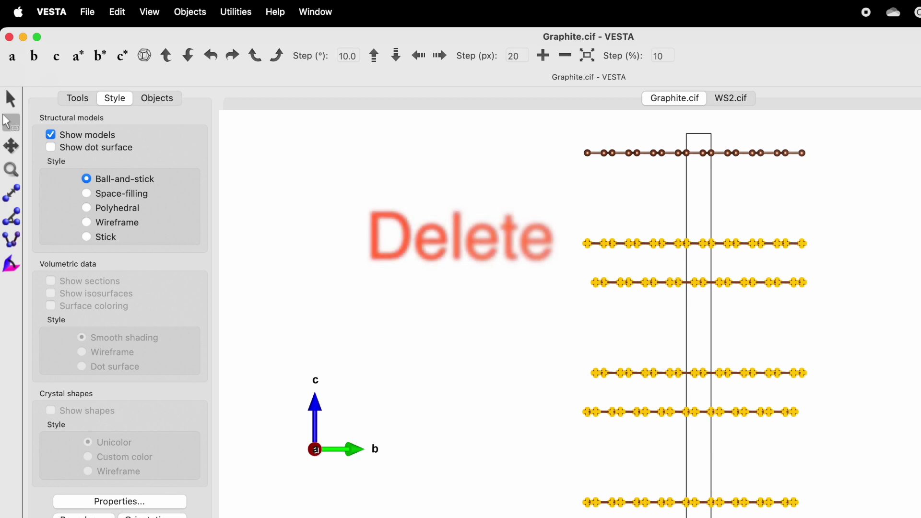
key(Delete)
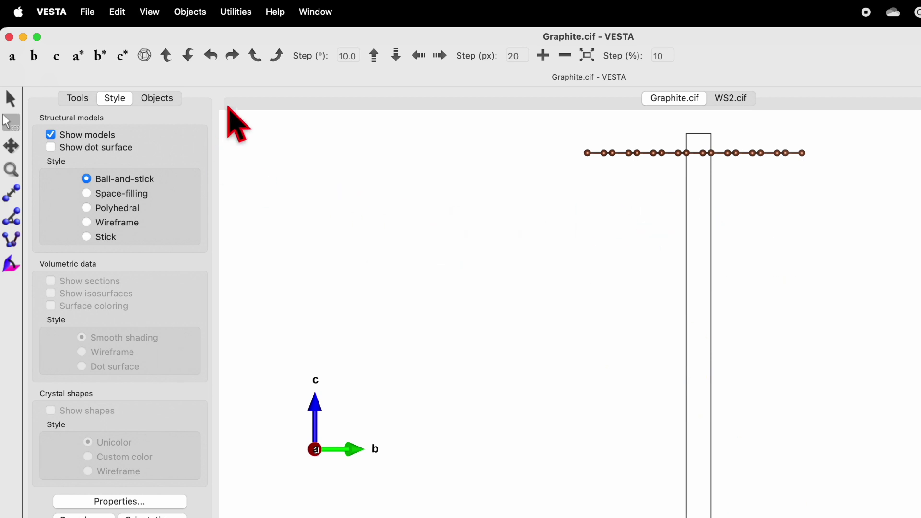
Rotate the remaining graphene sheet to face the viewer and zoom in on it
click(11, 102)
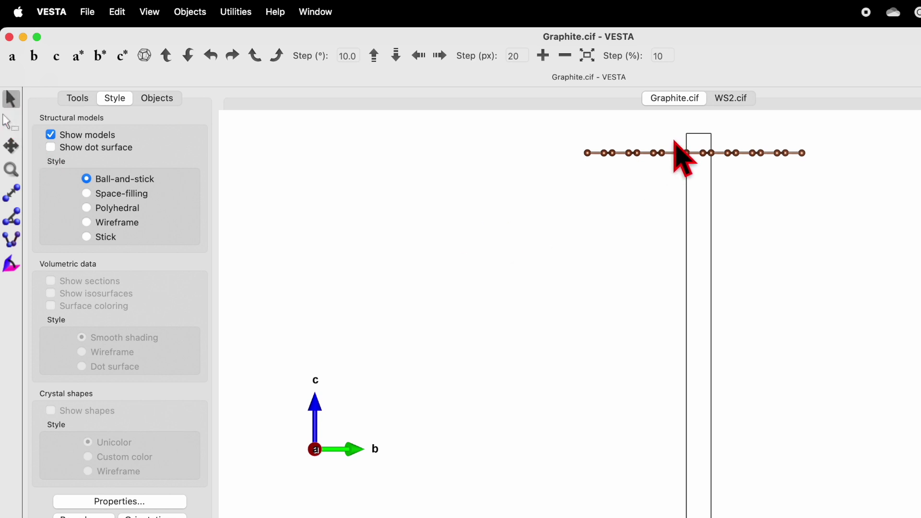
drag(674, 149, 680, 339)
drag(674, 290, 754, 301)
scroll(724, 305, up, 5)
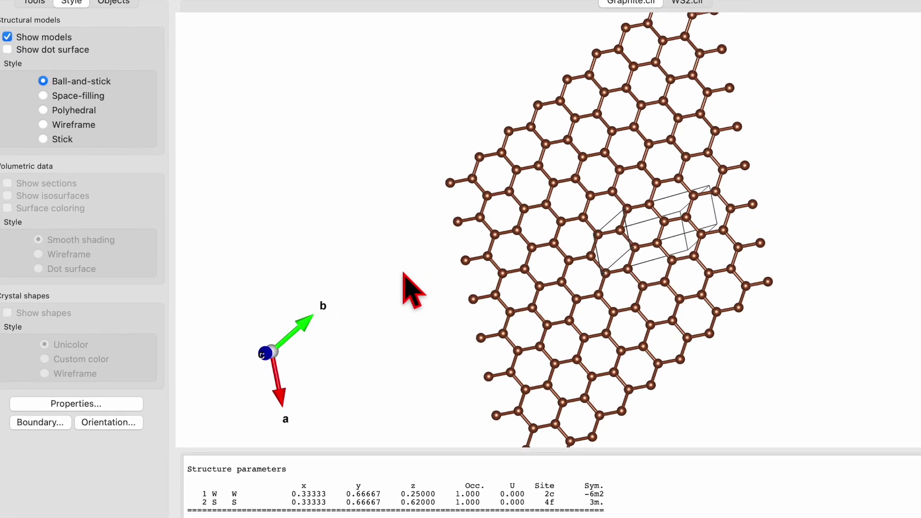
Hide the unit-cell outline and colour the carbon atoms magenta (251, 2, 128)
click(69, 395)
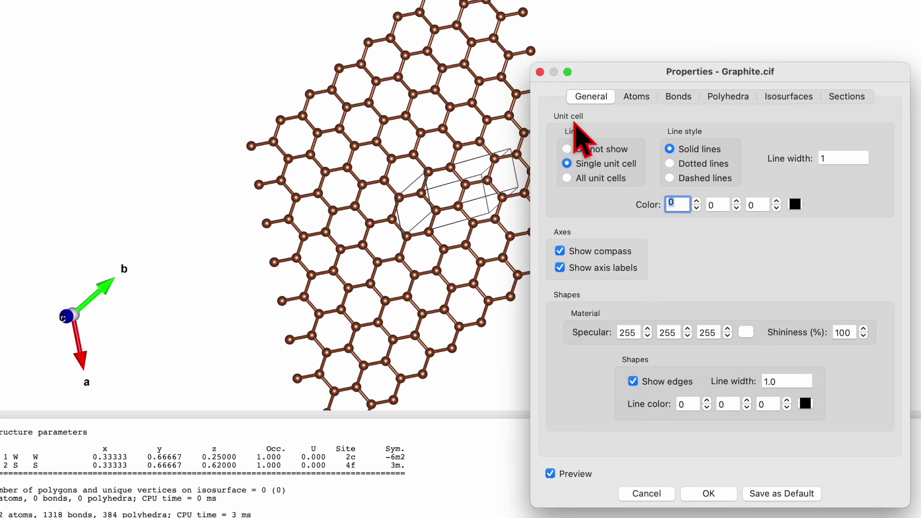
click(567, 149)
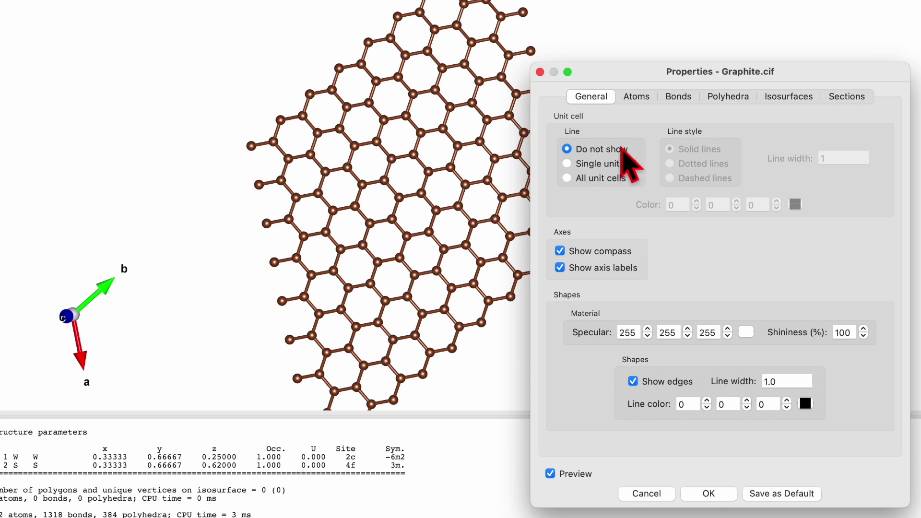
click(639, 96)
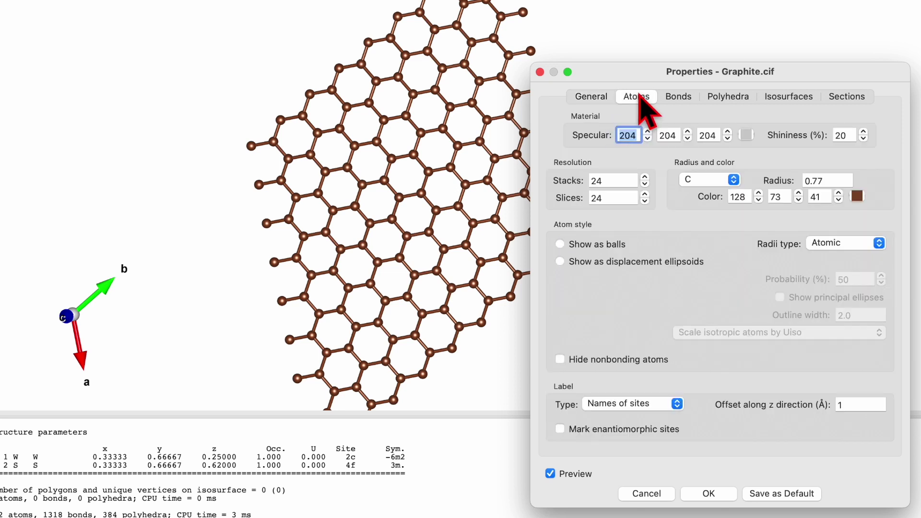
click(857, 196)
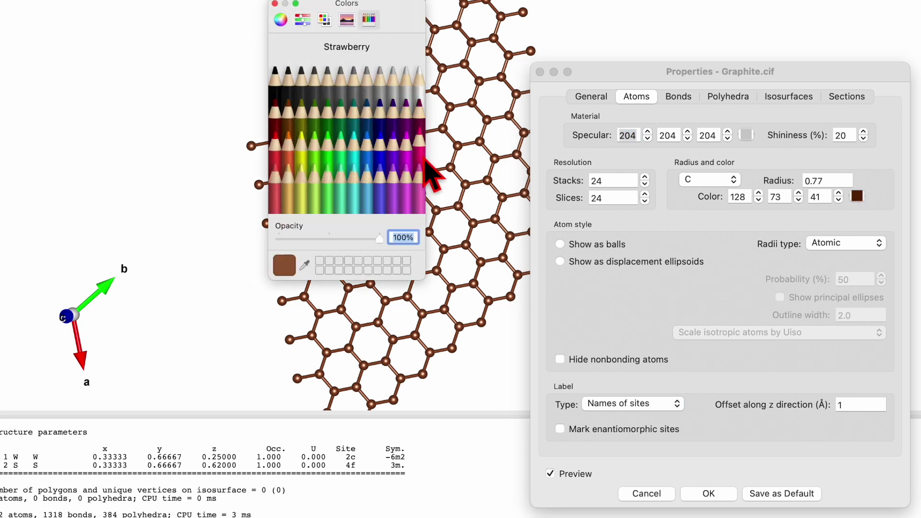
click(275, 4)
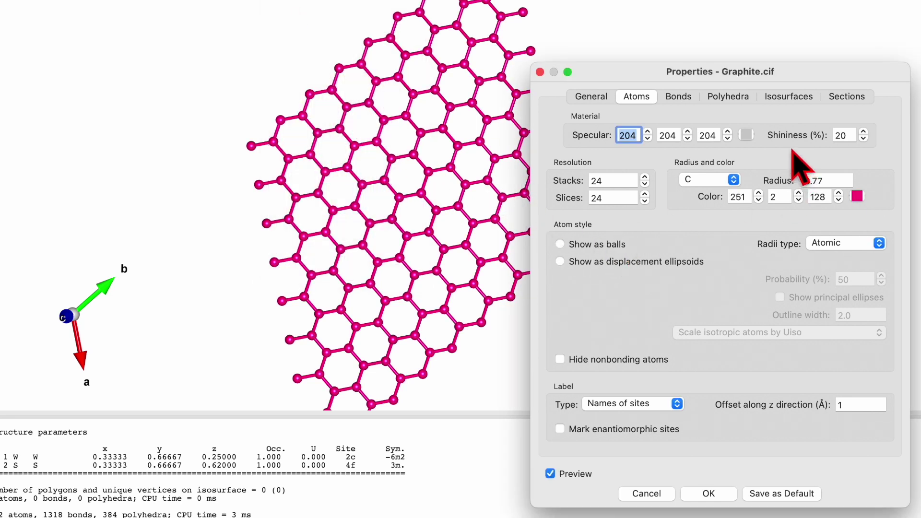
Give carbon a white specular highlight at 100% shininess, keeping Atomic radii
click(747, 134)
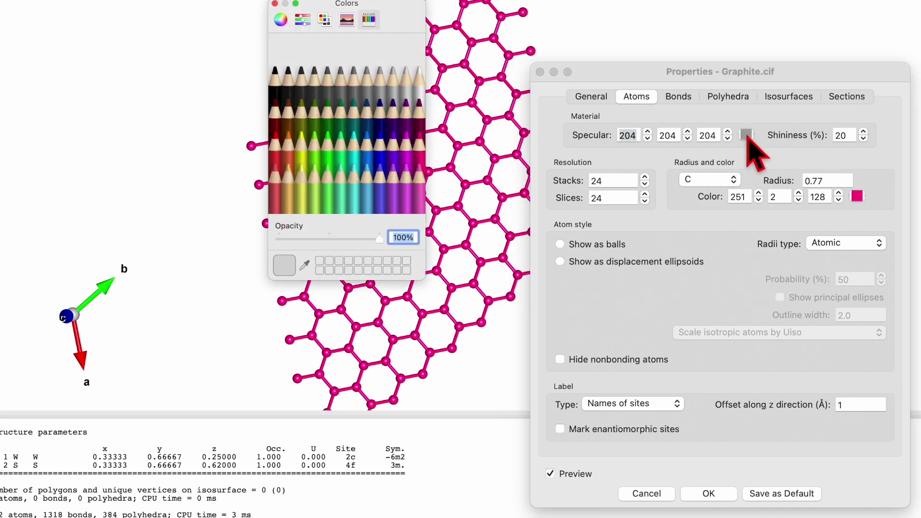
click(417, 81)
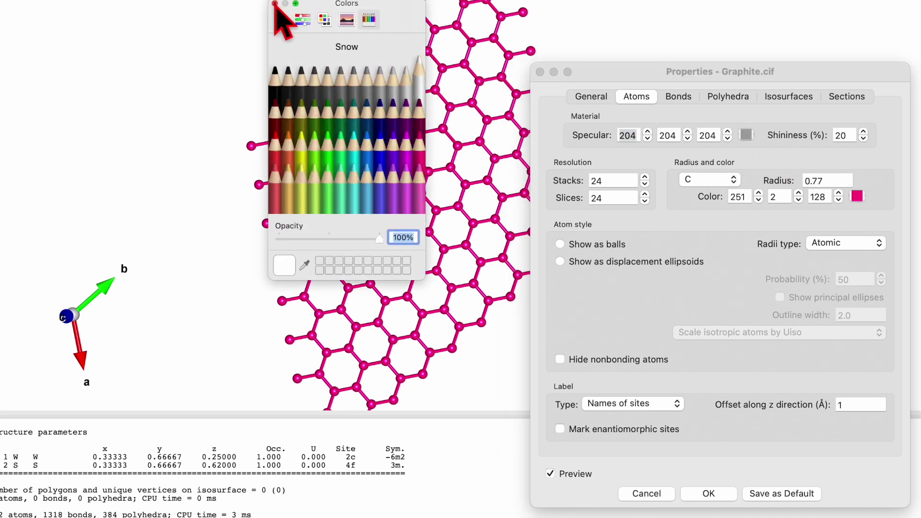
click(275, 4)
click(840, 136)
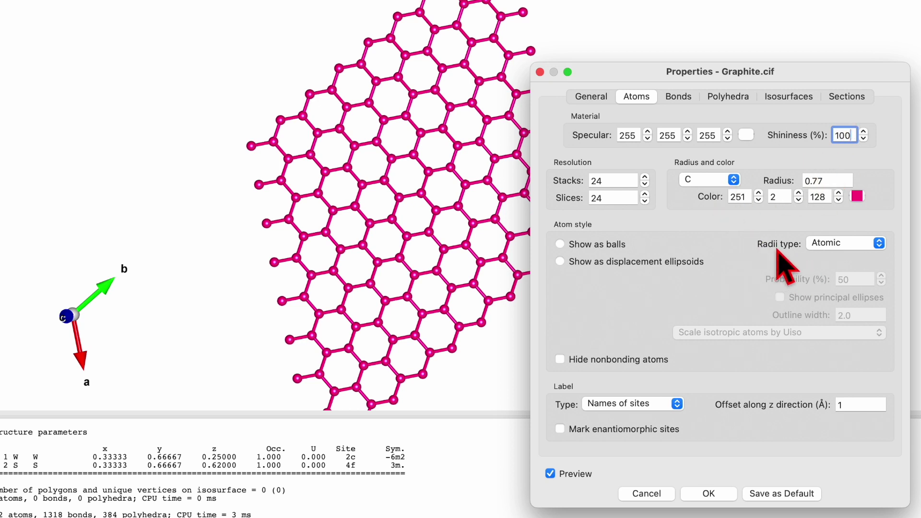
click(826, 243)
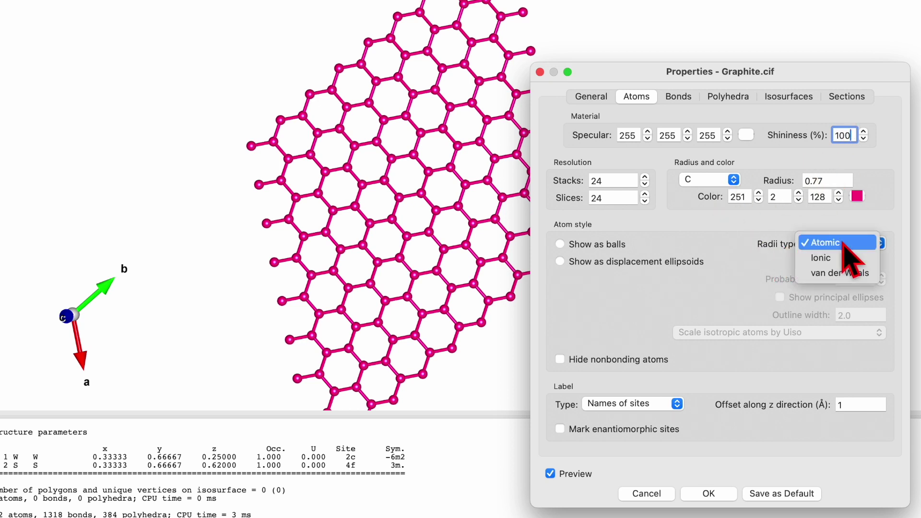
click(750, 280)
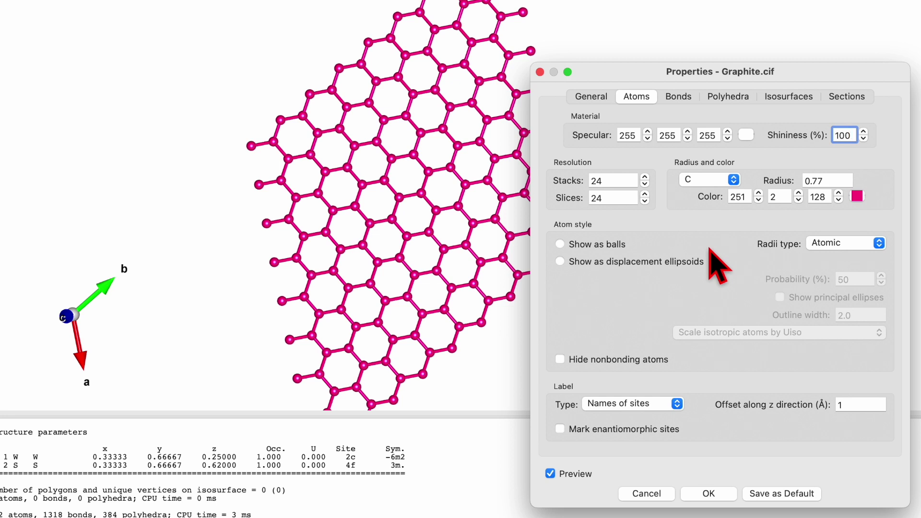
click(680, 96)
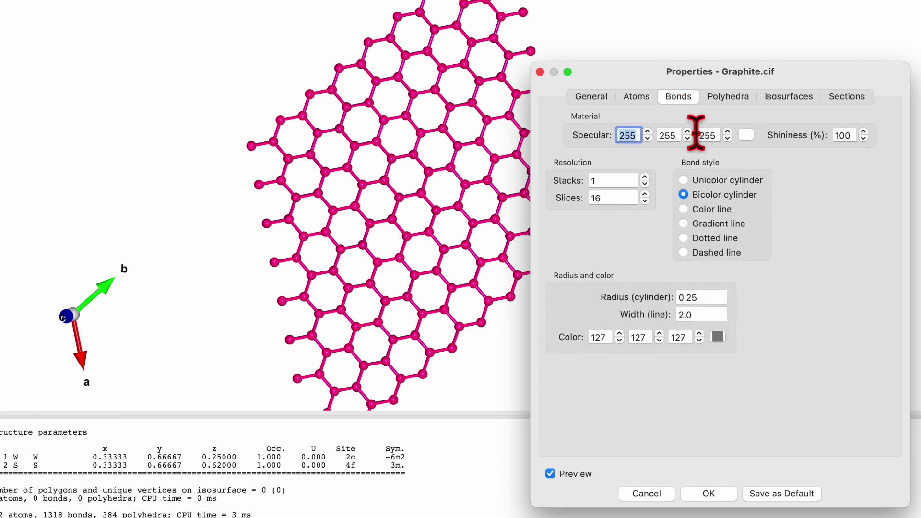
Draw the graphene bonds as black (0, 0, 0) lines and apply the styling
click(684, 181)
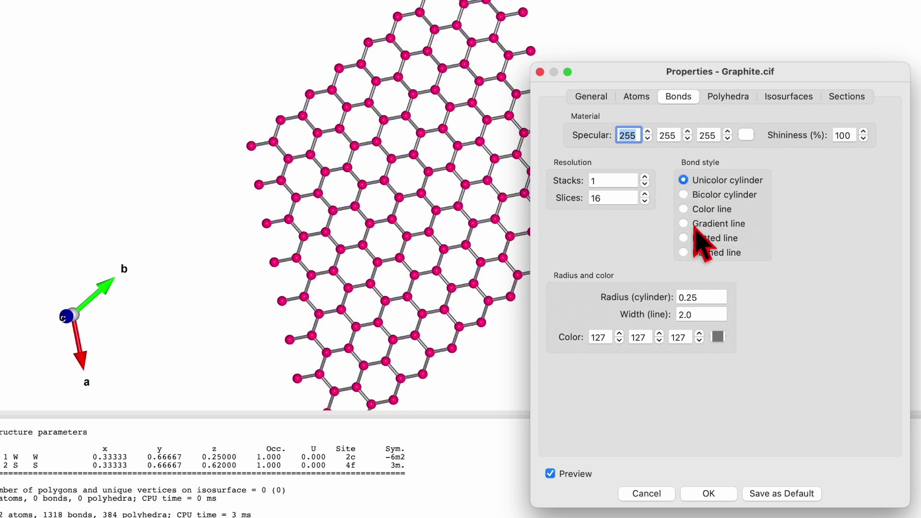
click(686, 196)
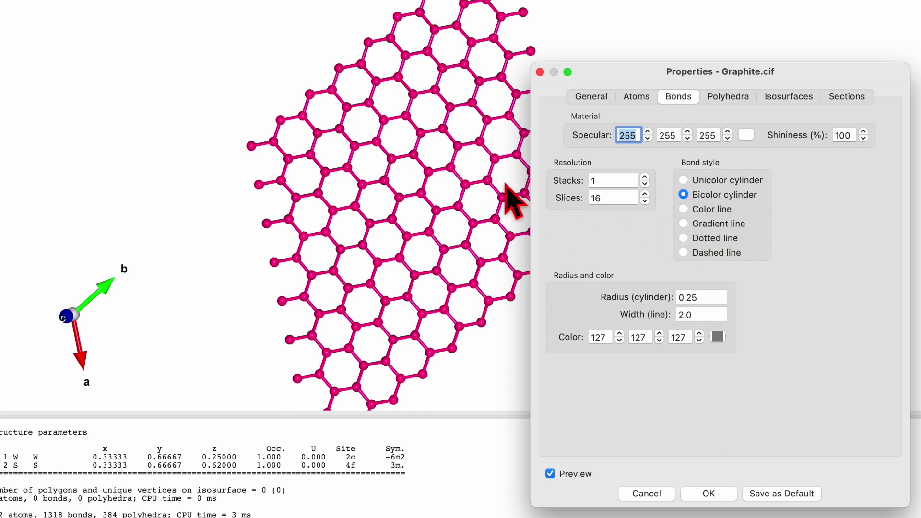
click(690, 212)
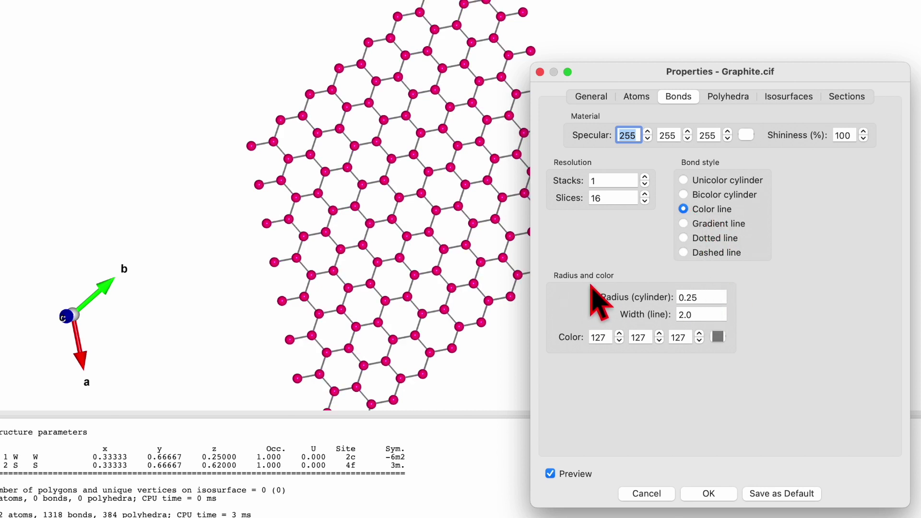
click(710, 311)
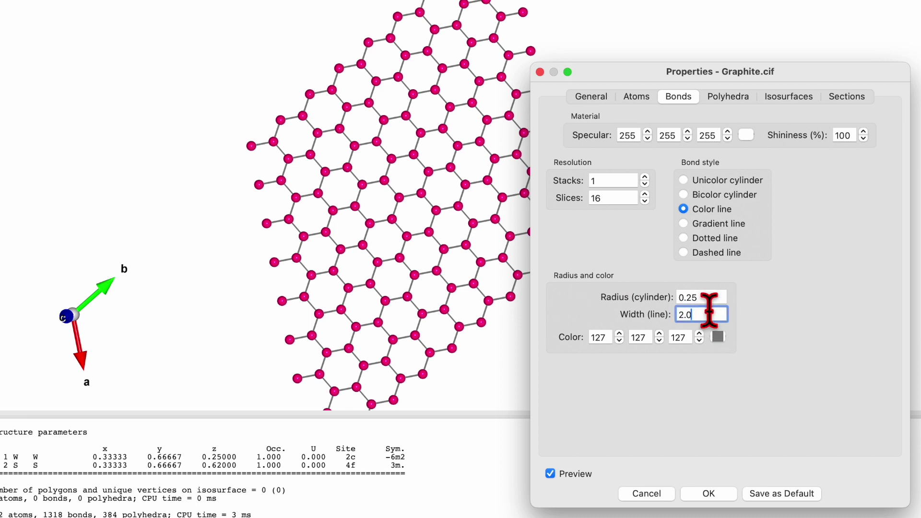
click(718, 337)
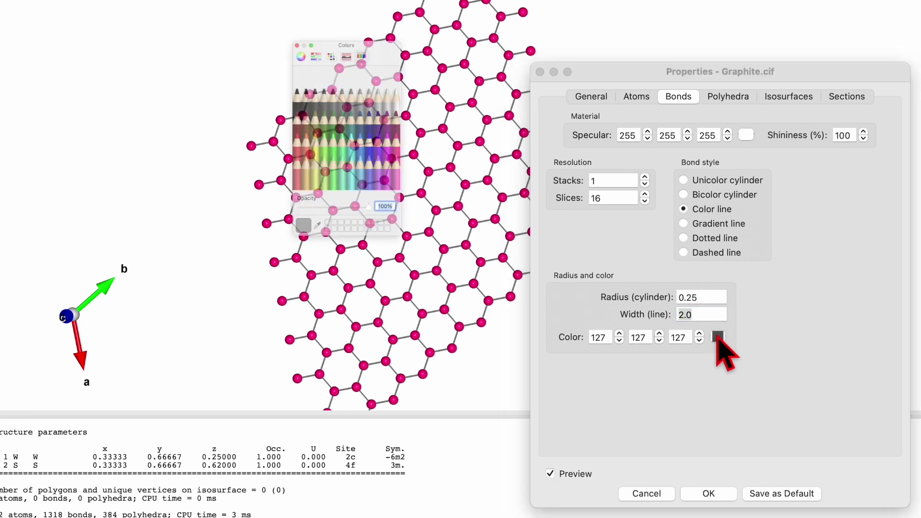
click(277, 79)
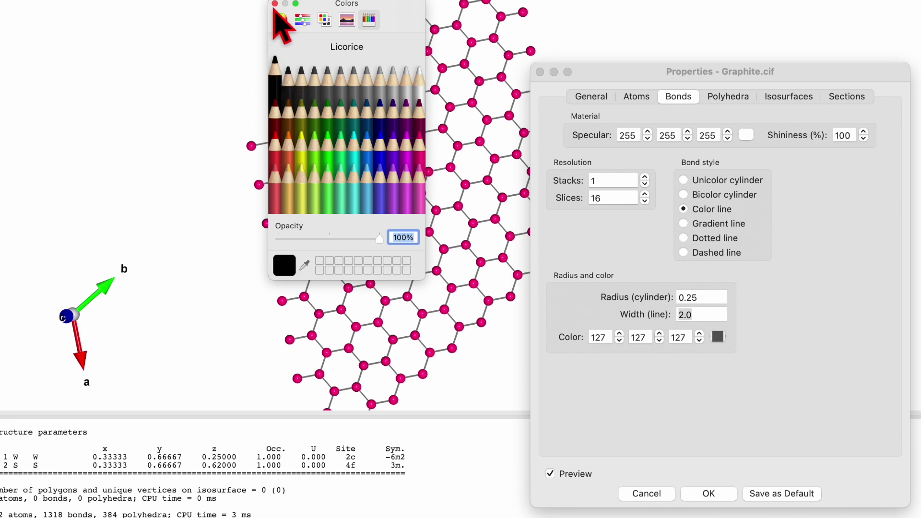
click(275, 4)
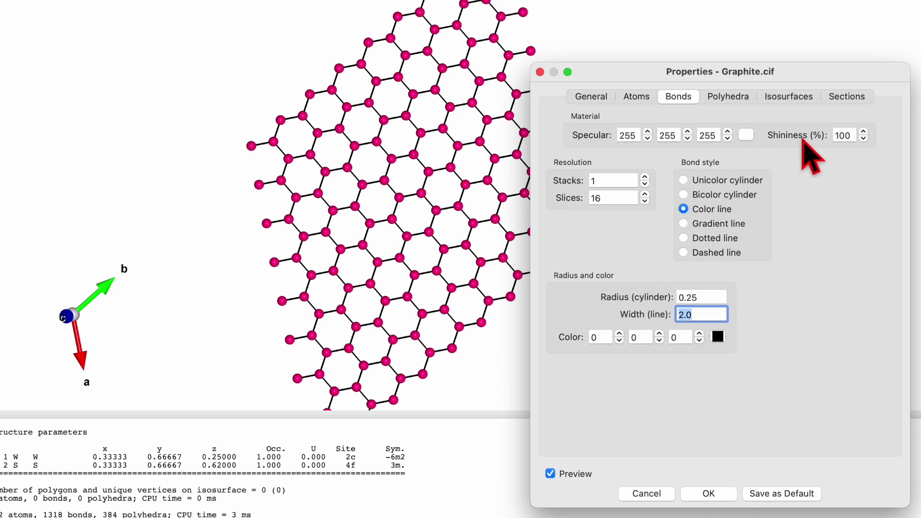
click(632, 97)
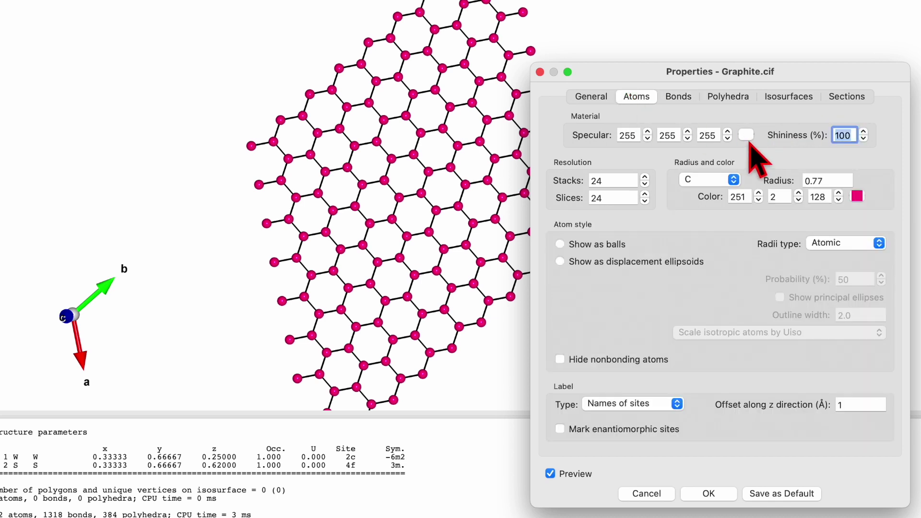
click(681, 96)
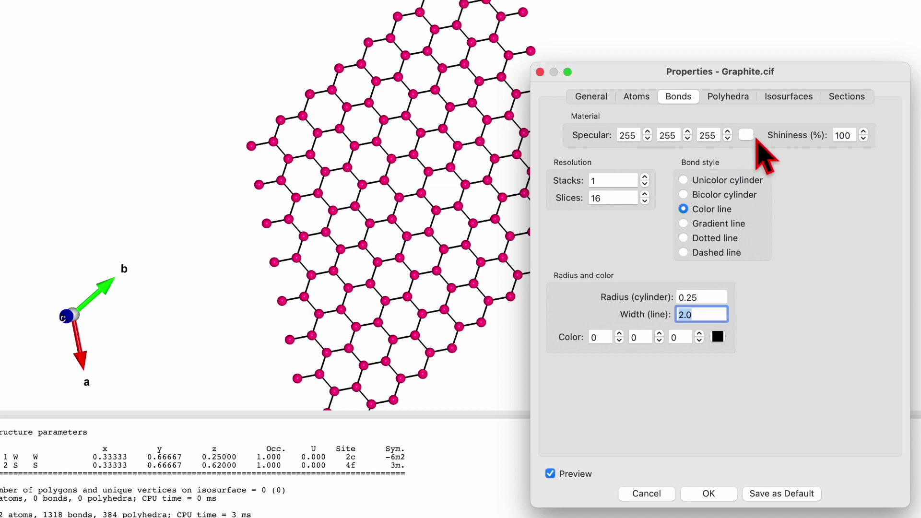
click(709, 493)
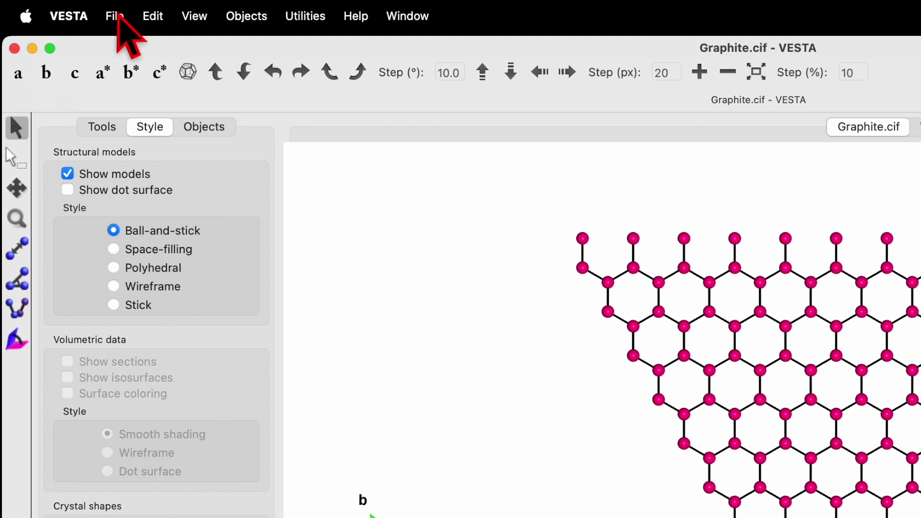
Export the graphene view as a JPEG named Graphite in Downloads at scale 1
click(115, 16)
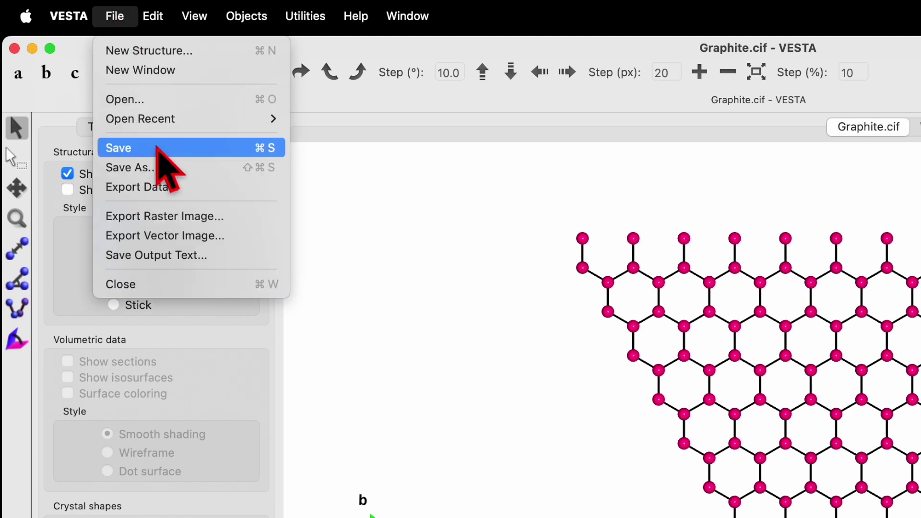
click(192, 217)
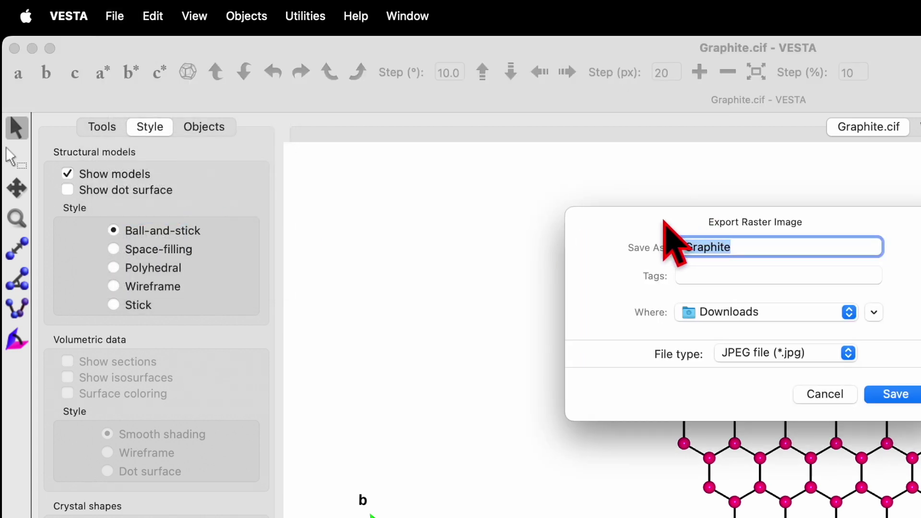
drag(660, 228, 488, 255)
click(596, 386)
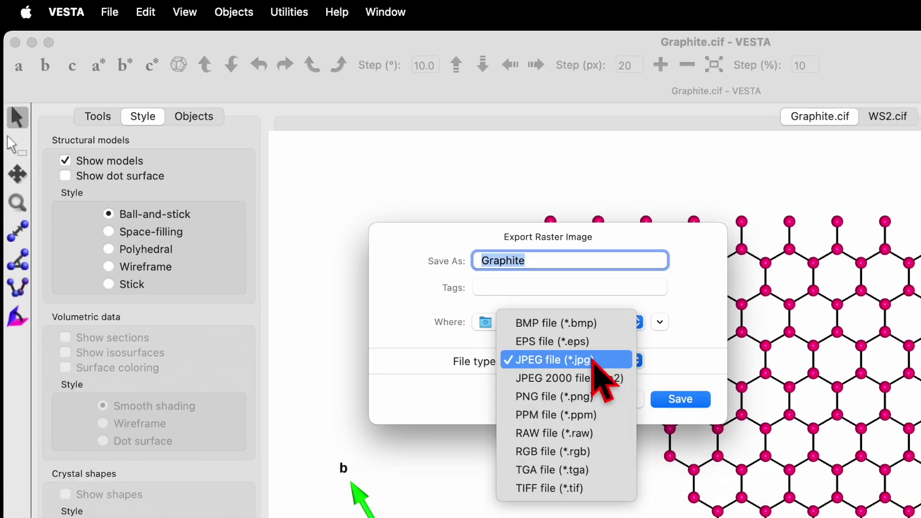
click(629, 385)
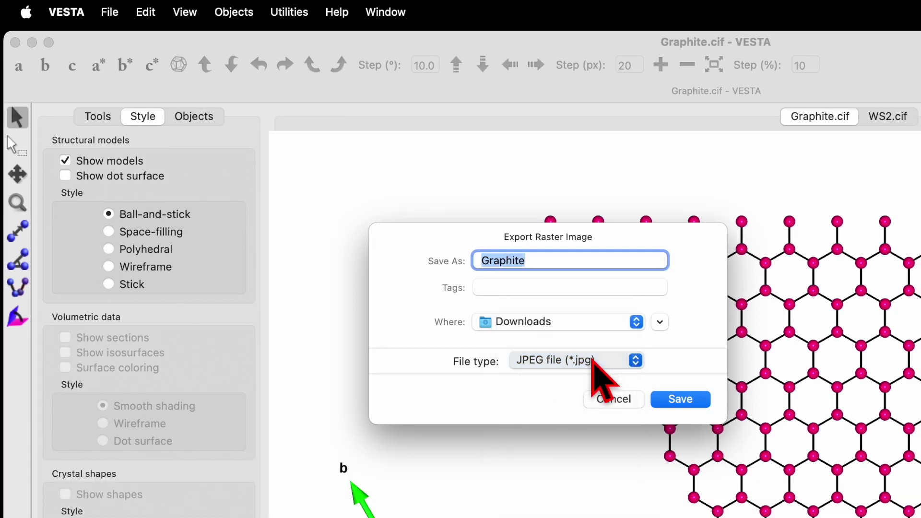
click(680, 399)
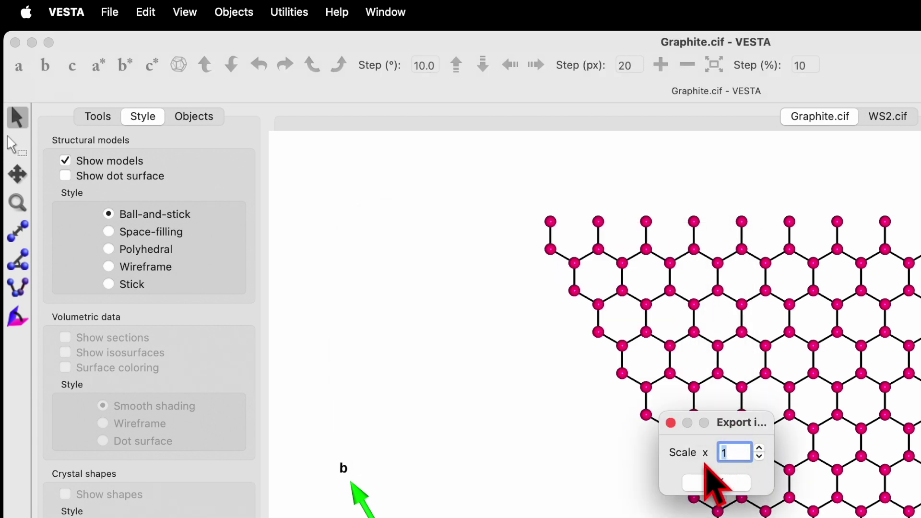
click(730, 454)
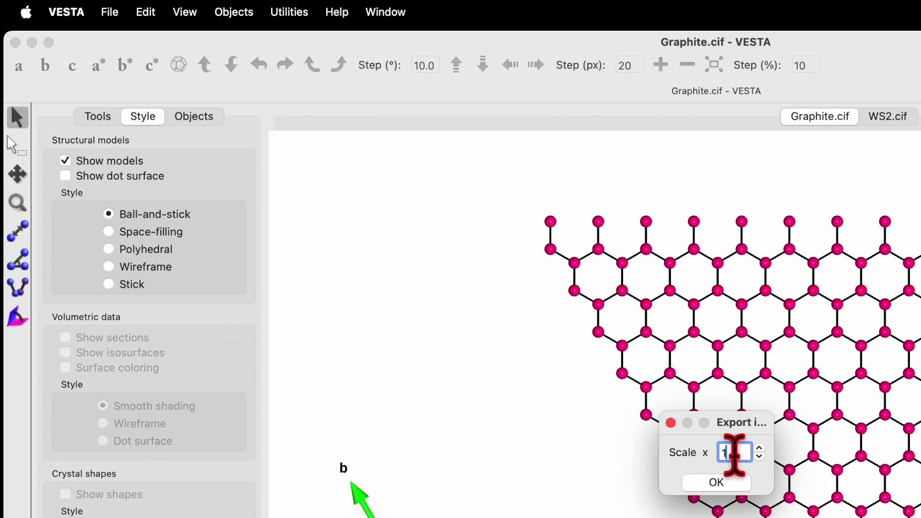
click(724, 483)
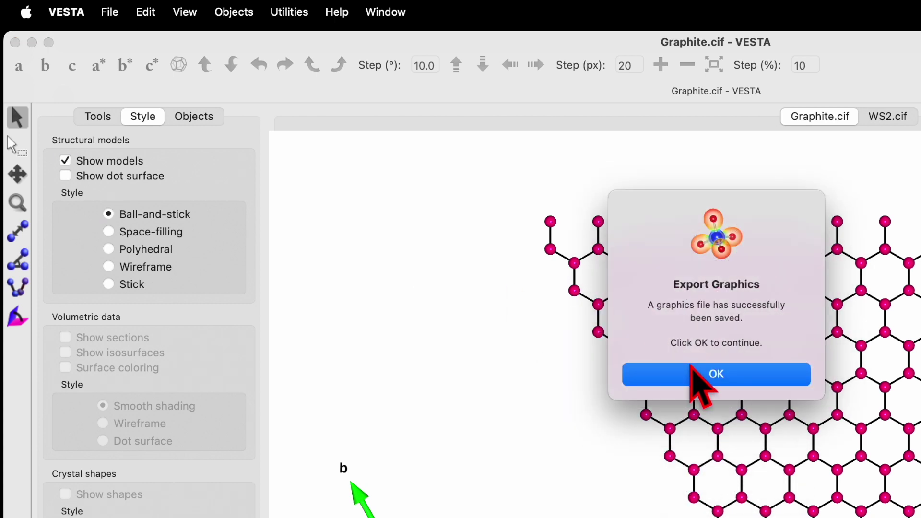
click(692, 368)
click(113, 14)
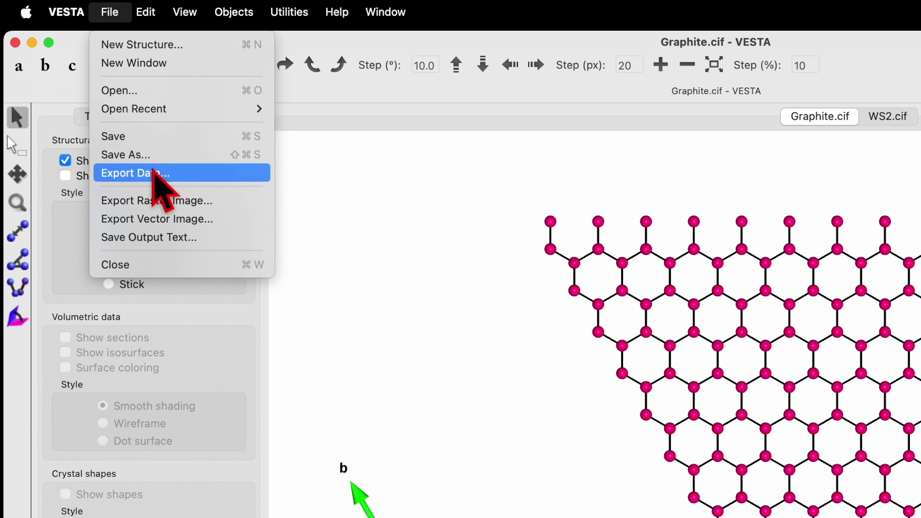
Export the same view as Graphite.png in Downloads at scale 1
click(160, 202)
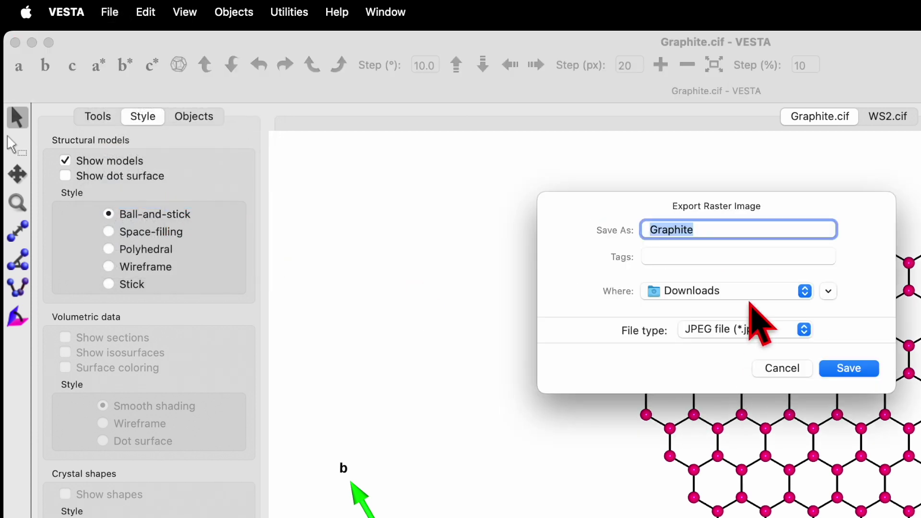
click(749, 330)
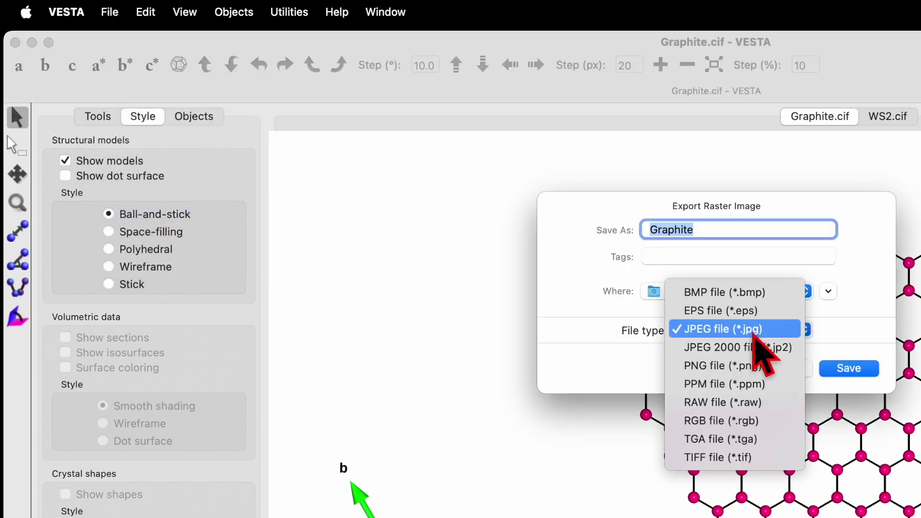
click(767, 365)
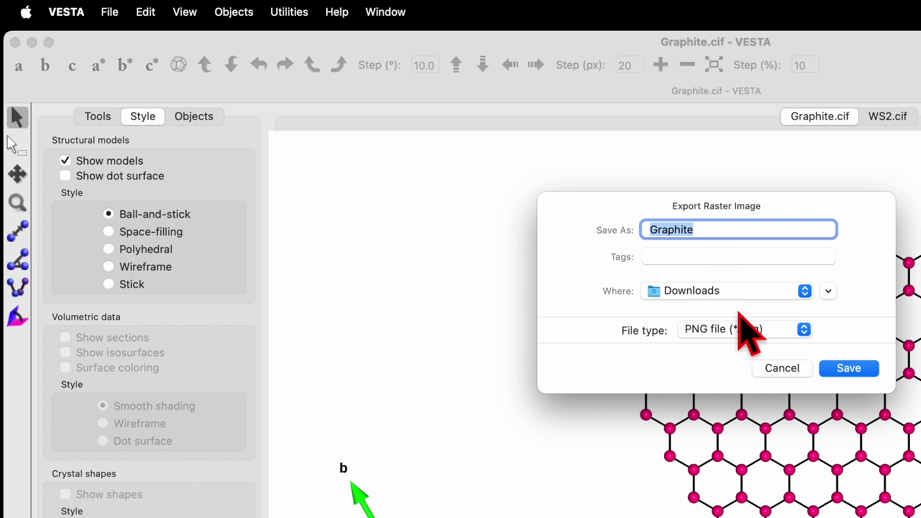
click(845, 368)
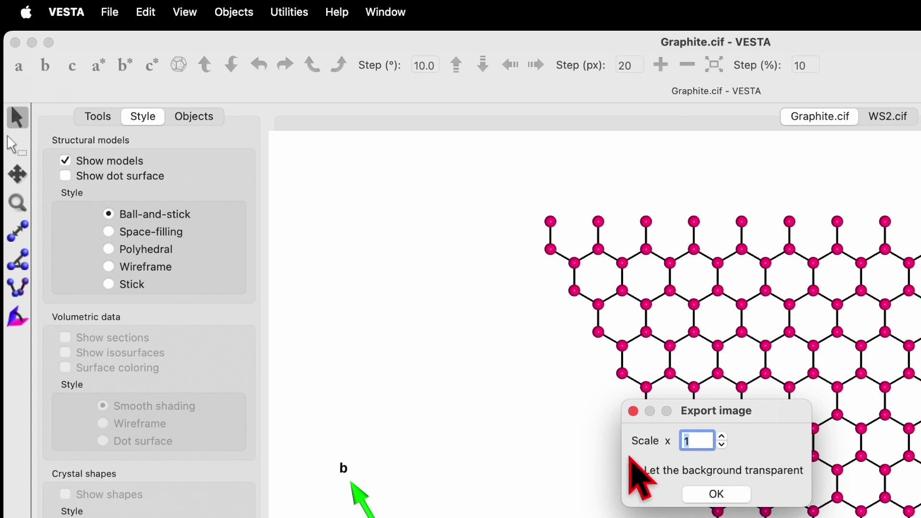
click(712, 494)
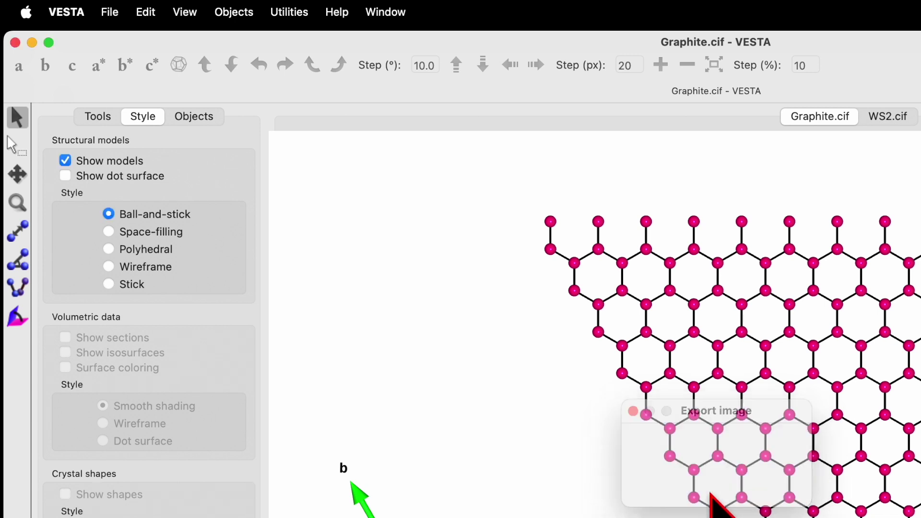
click(759, 382)
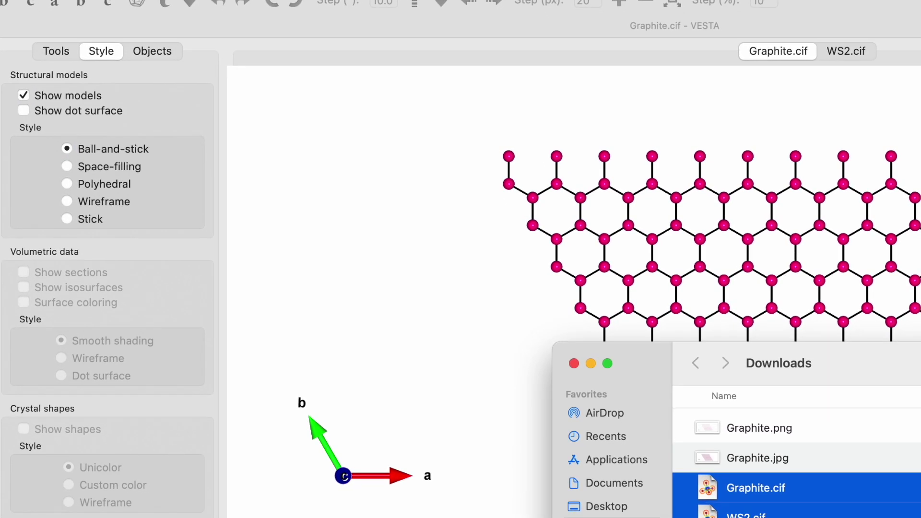
Open Graphite.jpg in Preview to check the export, then close it
click(802, 502)
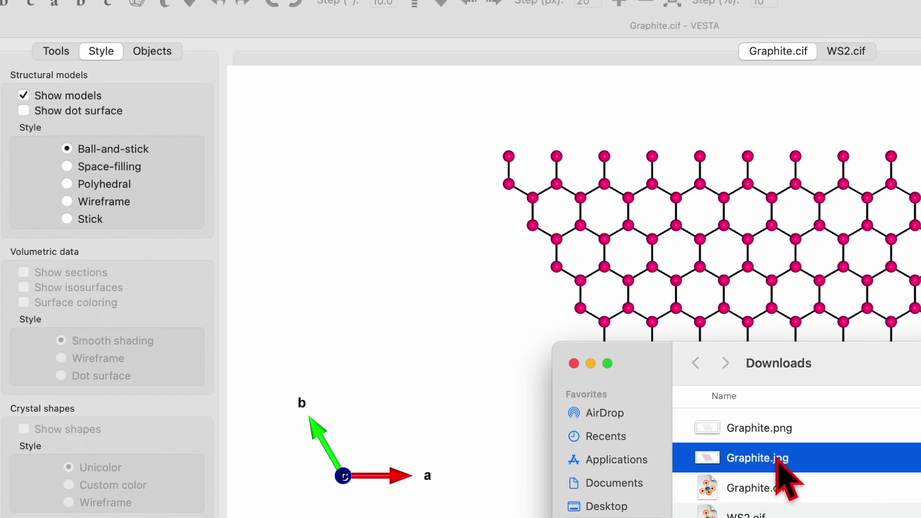
double_click(775, 459)
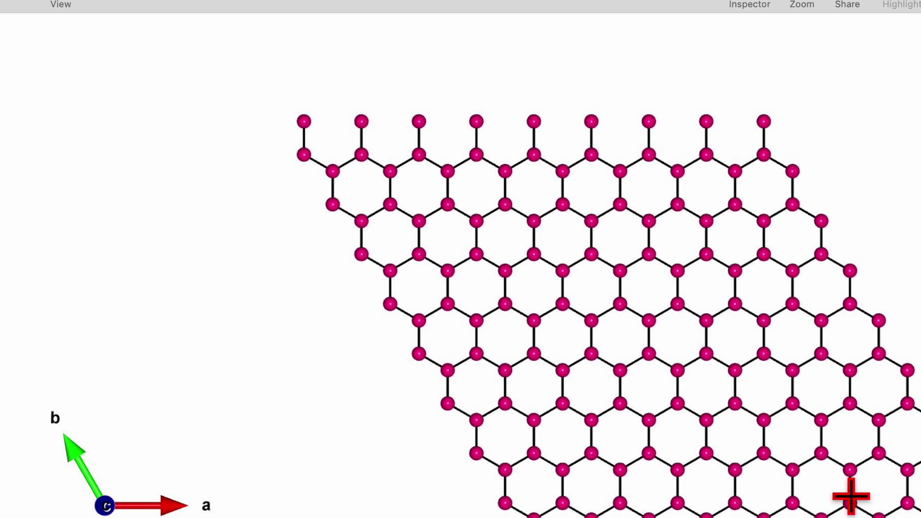
key(super+w)
Check Graphite.png in Preview, then bring the WS2.cif structure to the front
double_click(763, 432)
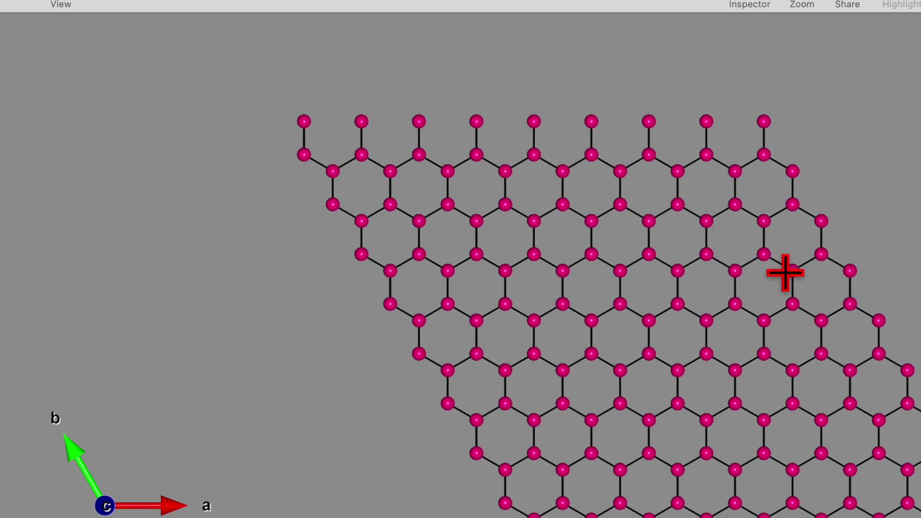
scroll(785, 272, up, 3)
scroll(786, 272, down, 3)
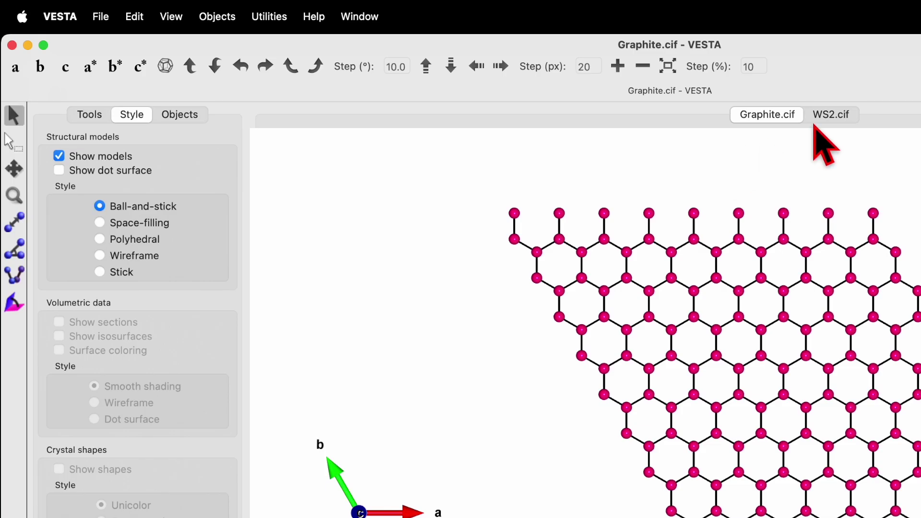
click(826, 120)
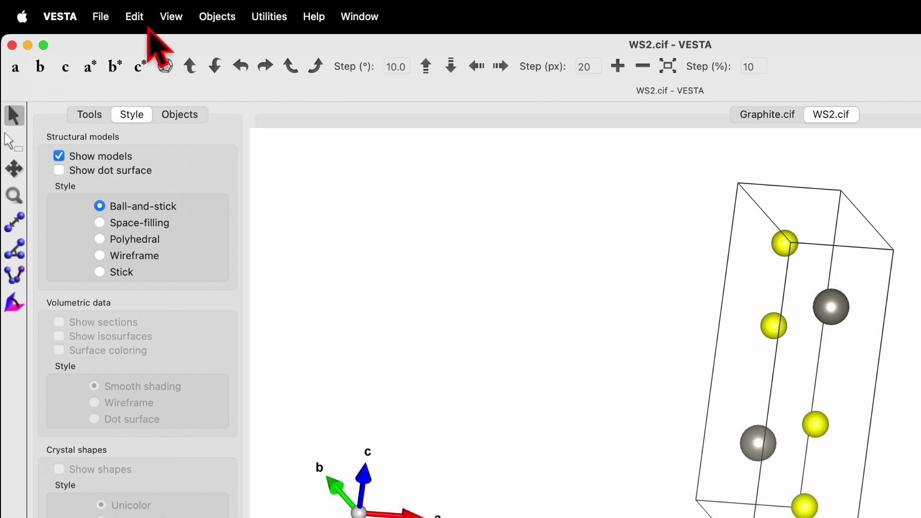
In WS2's bond settings, add a new bond entry
click(132, 15)
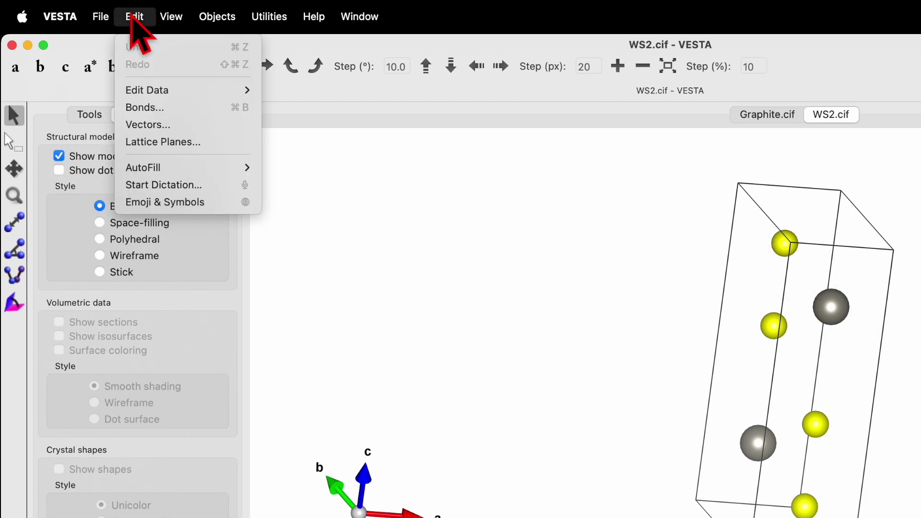
click(168, 107)
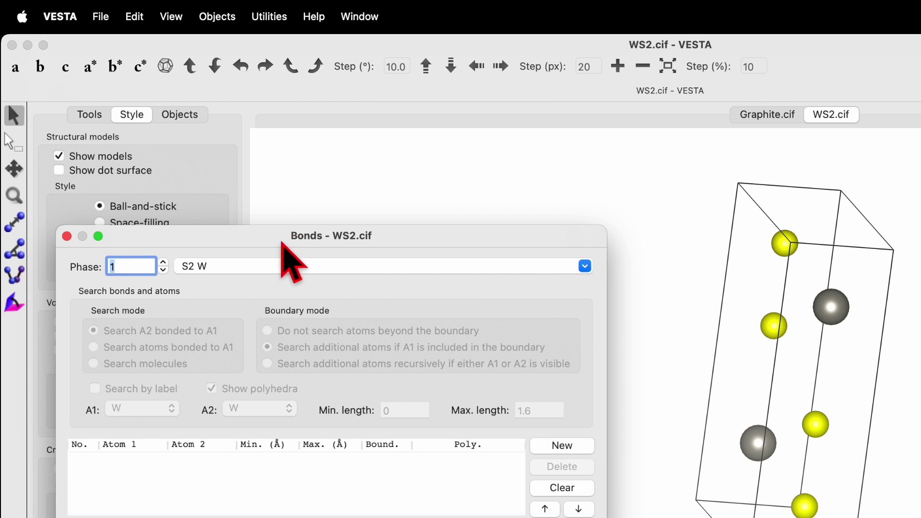
drag(269, 236, 349, 238)
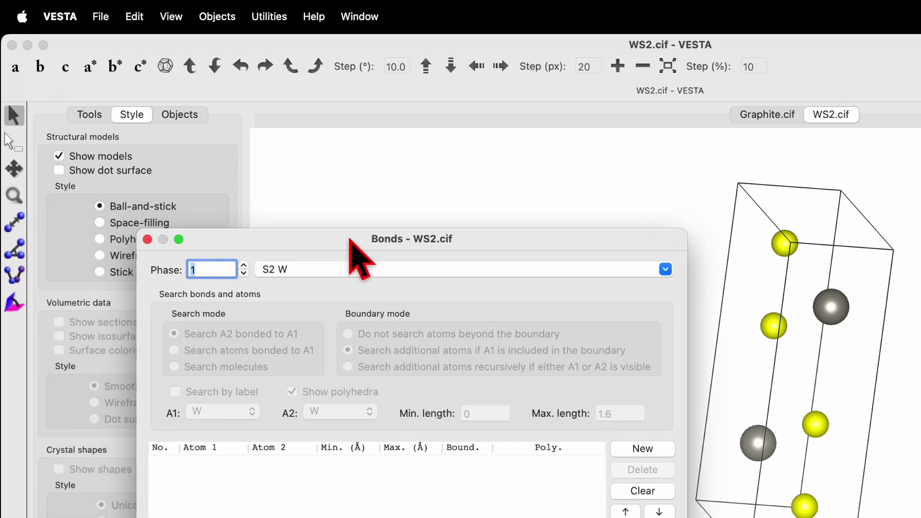
click(453, 462)
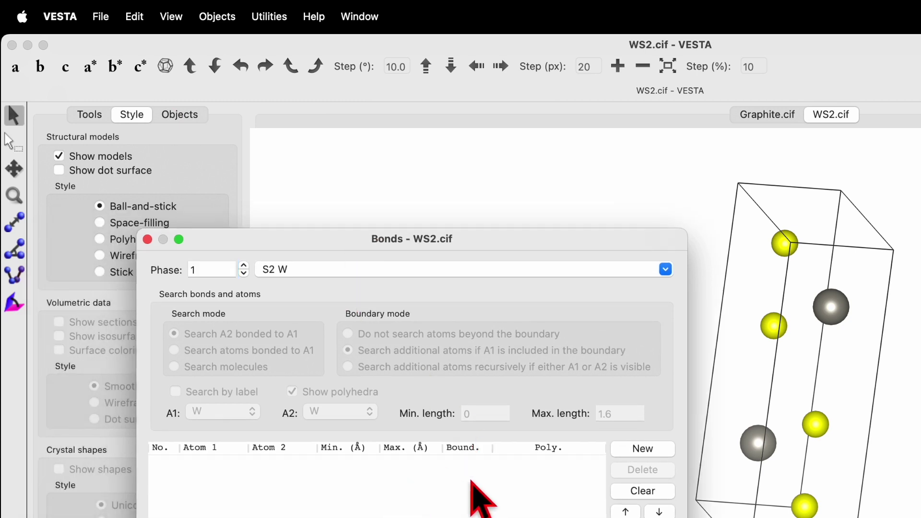
click(645, 449)
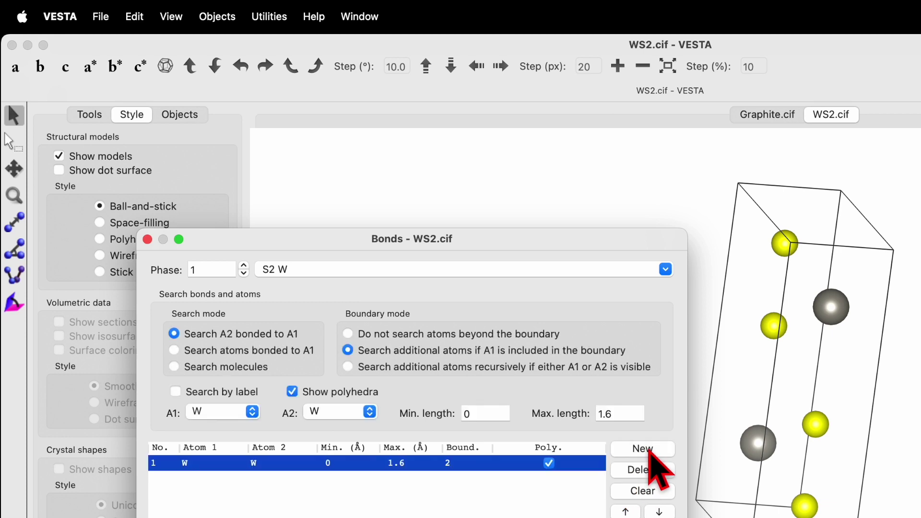
Define the bond as W–S with a 3 Å maximum length and apply it
click(338, 412)
click(338, 430)
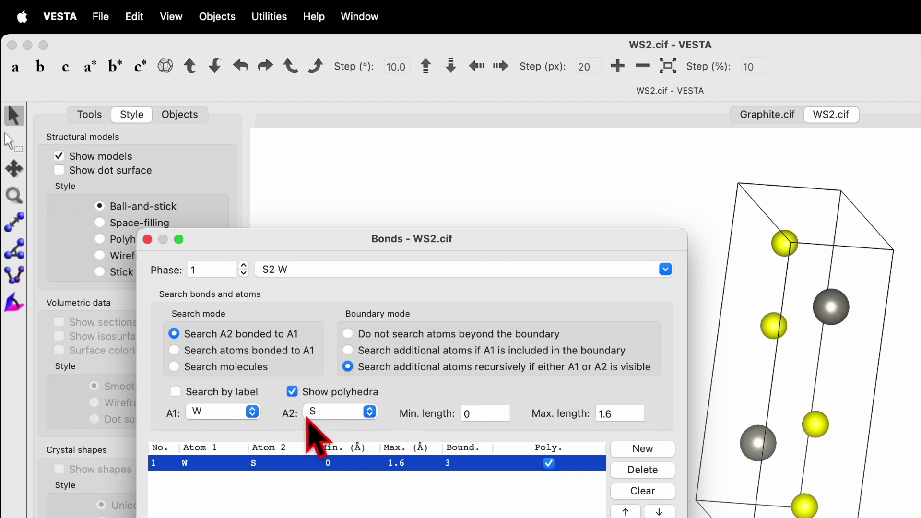
click(331, 411)
click(338, 392)
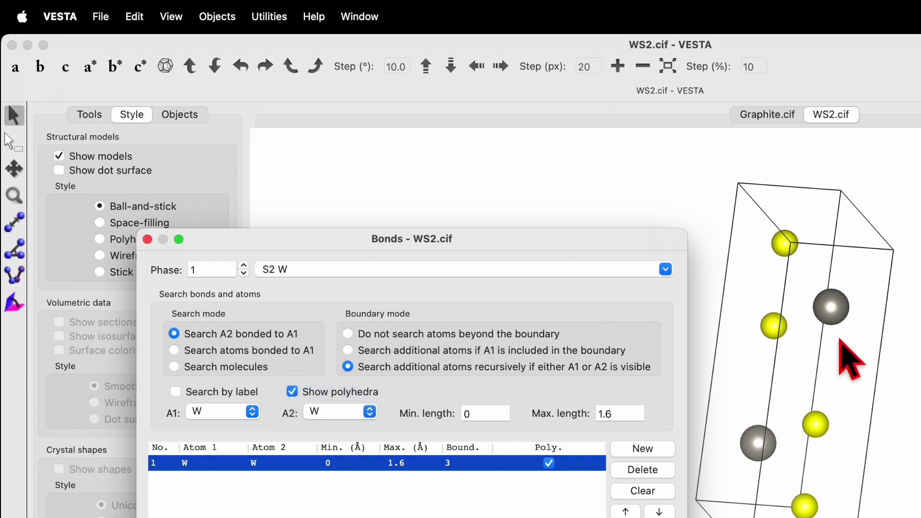
click(344, 411)
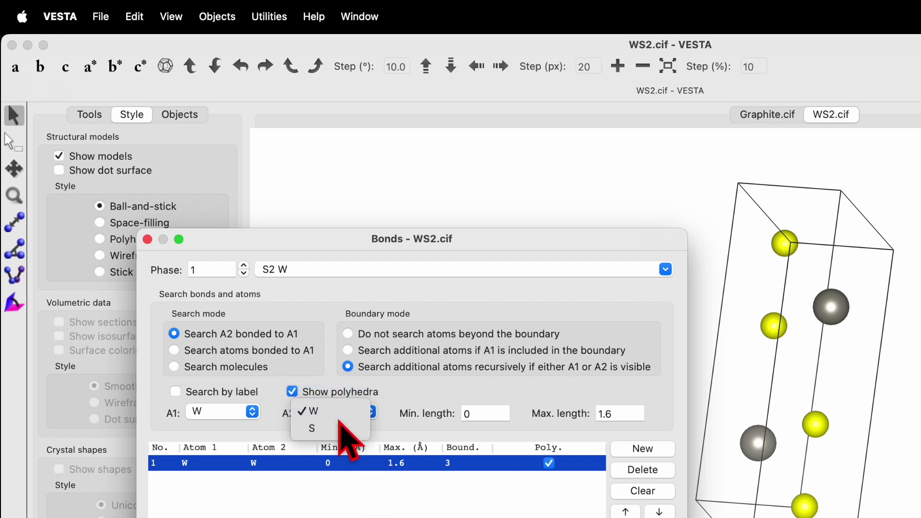
click(341, 422)
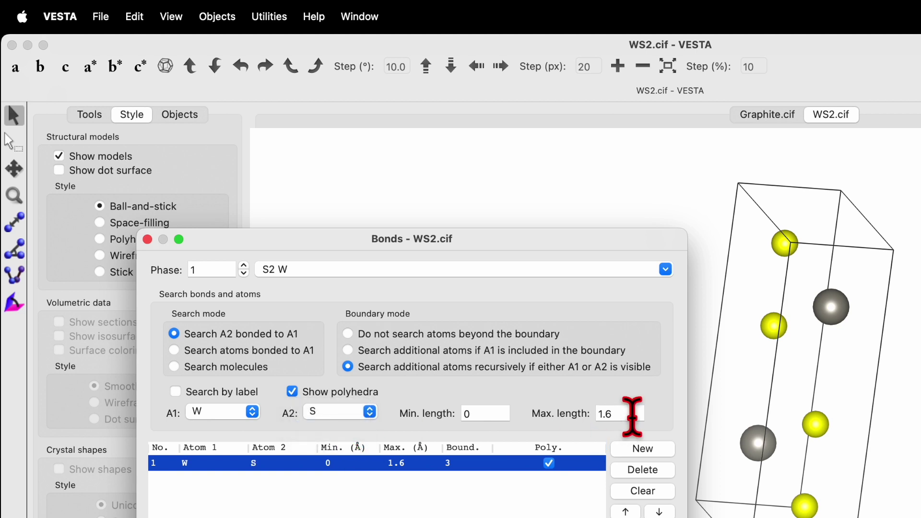
click(632, 414)
text(3)
click(331, 463)
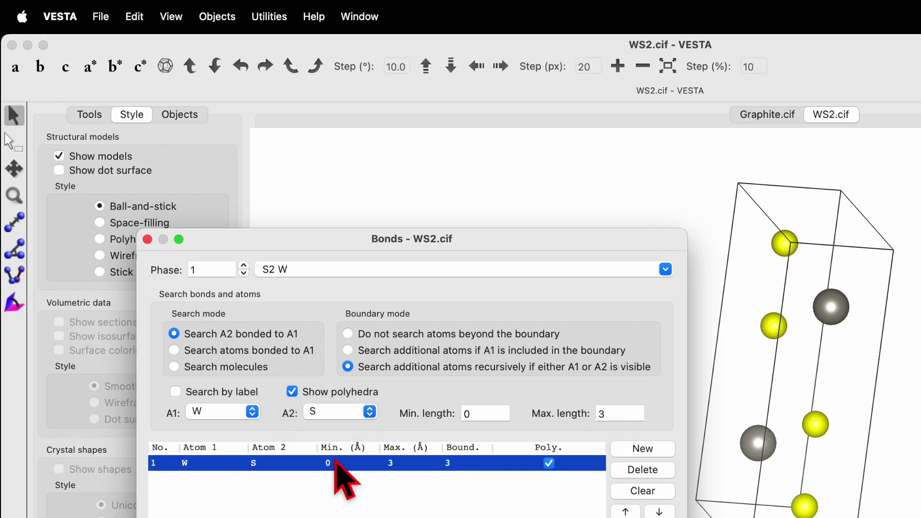
click(327, 463)
click(400, 465)
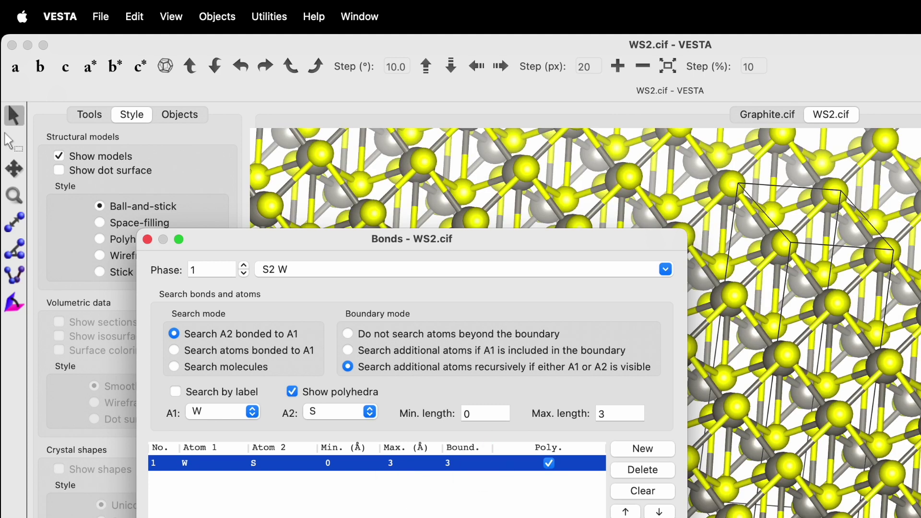
click(386, 499)
Close the bond settings and view the WS2 crystal edge-on along the a axis
key(Return)
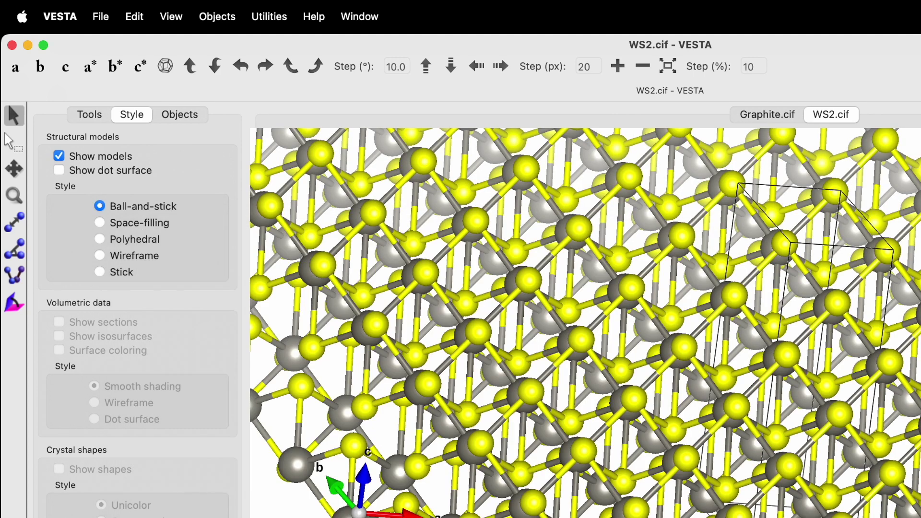
scroll(833, 365, down, 10)
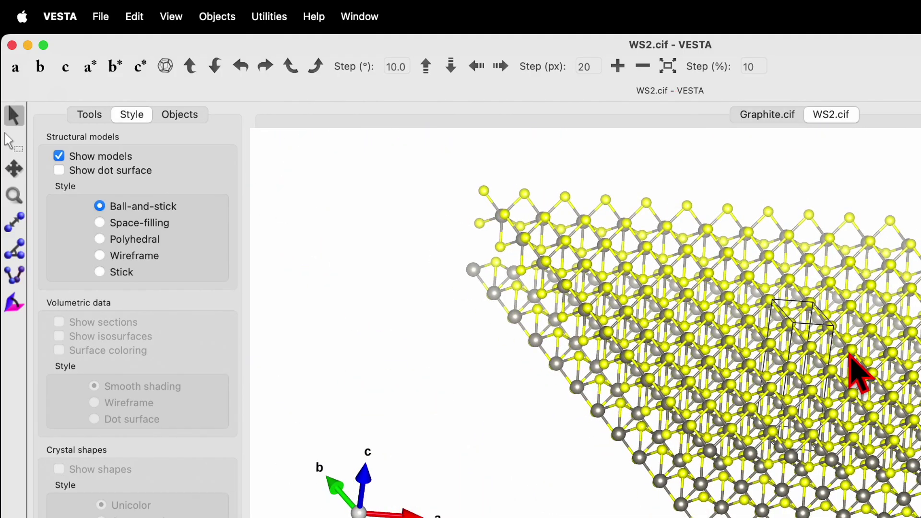
drag(848, 366, 834, 319)
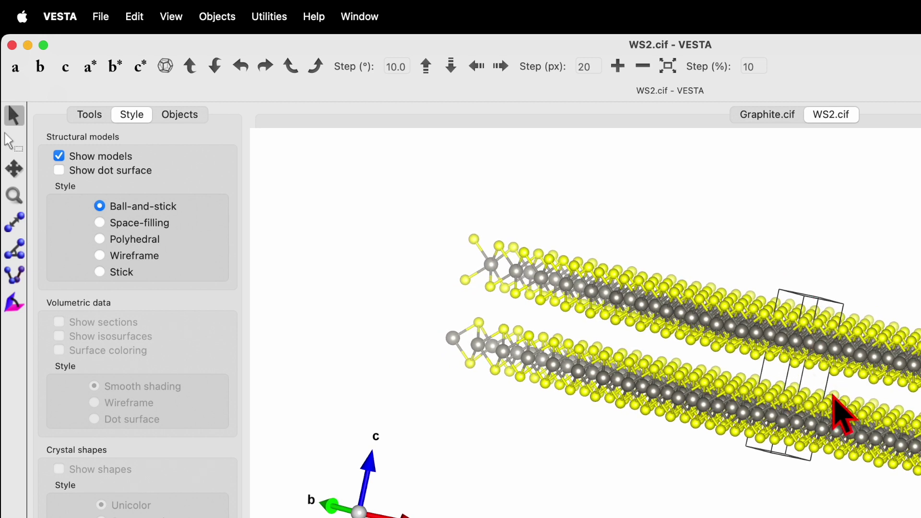
click(13, 67)
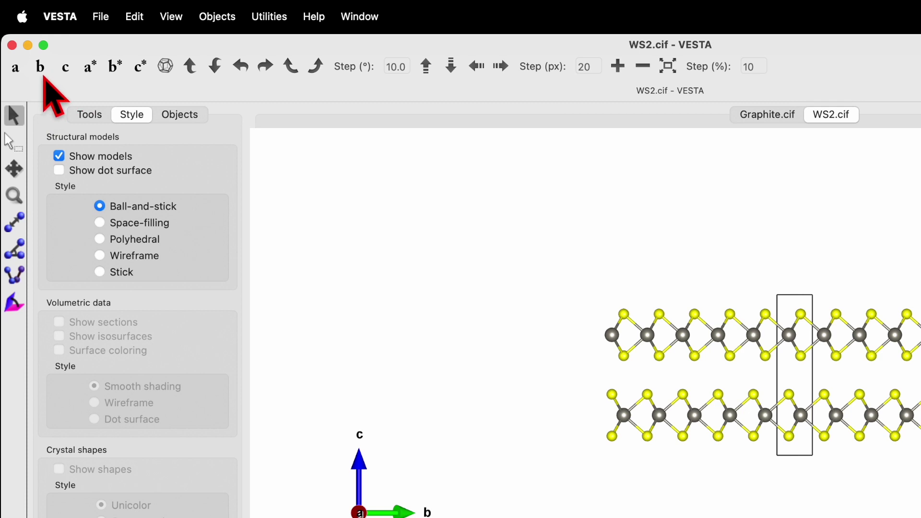
Box-select all atoms of the lower WS2 layer and delete them
click(14, 144)
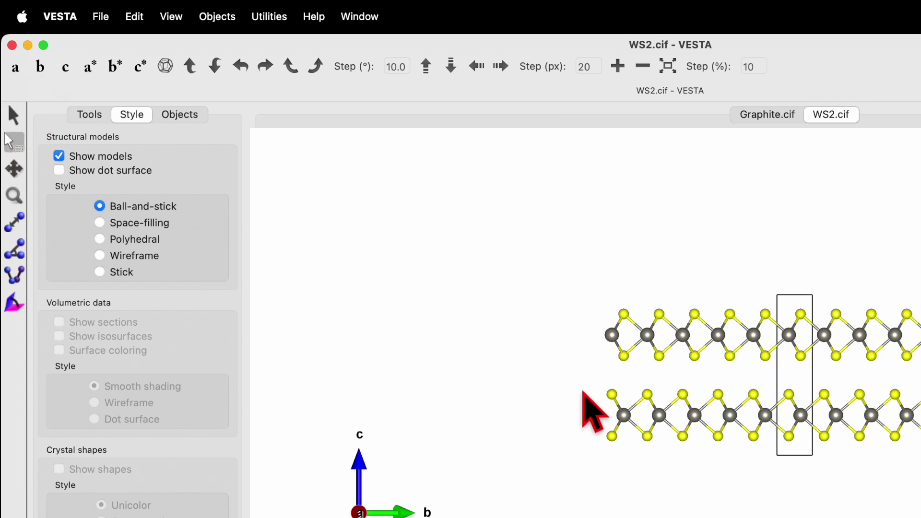
drag(583, 386, 920, 463)
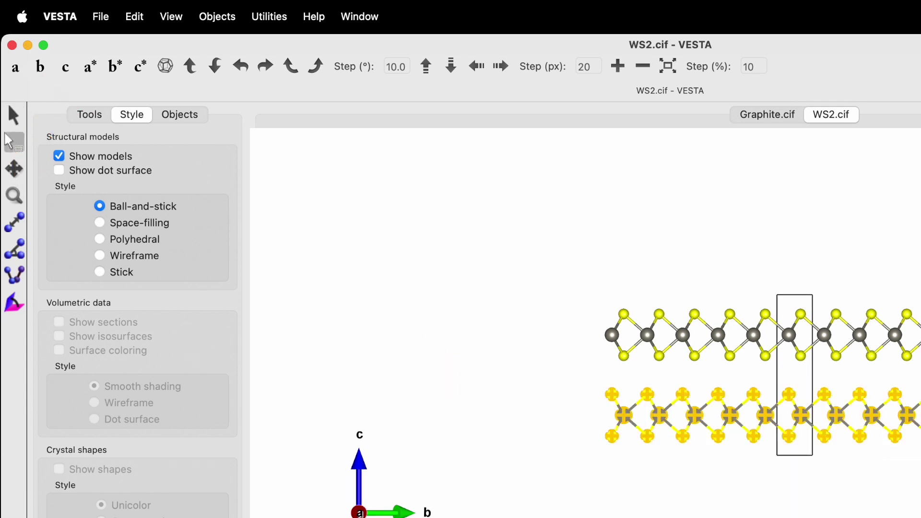
key(Delete)
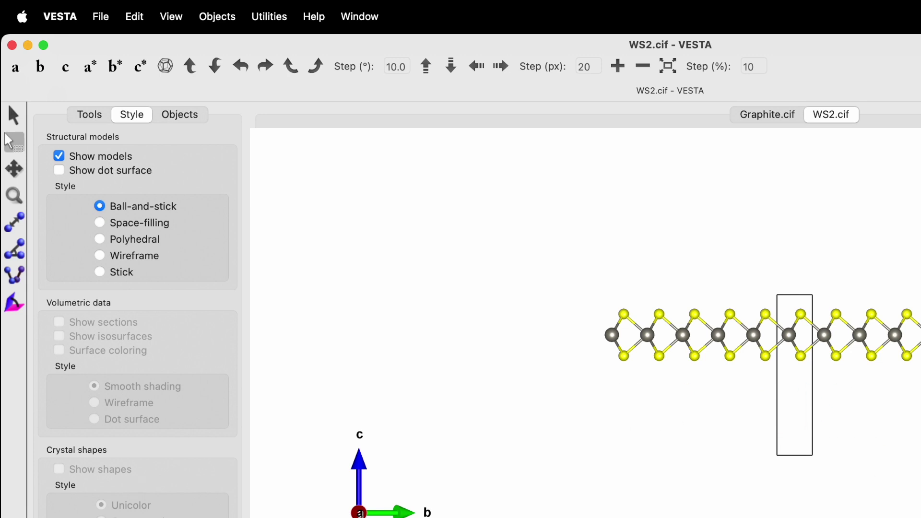
Return to select mode, compare the b and a views, then zoom in on the c-axis view
click(13, 116)
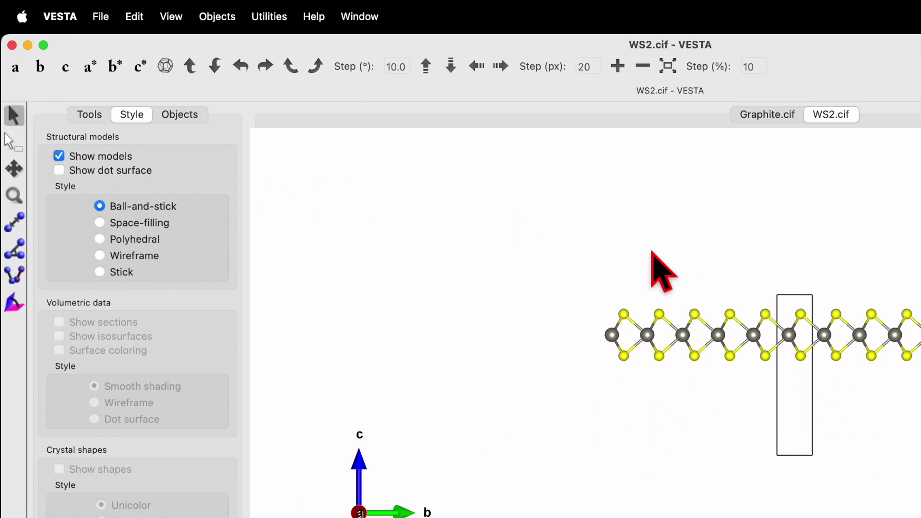
drag(767, 340, 729, 468)
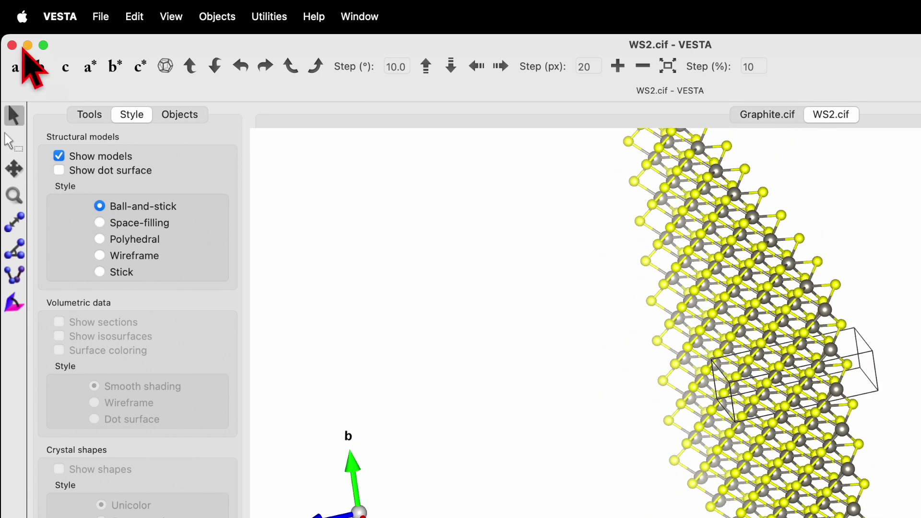
click(40, 67)
click(15, 67)
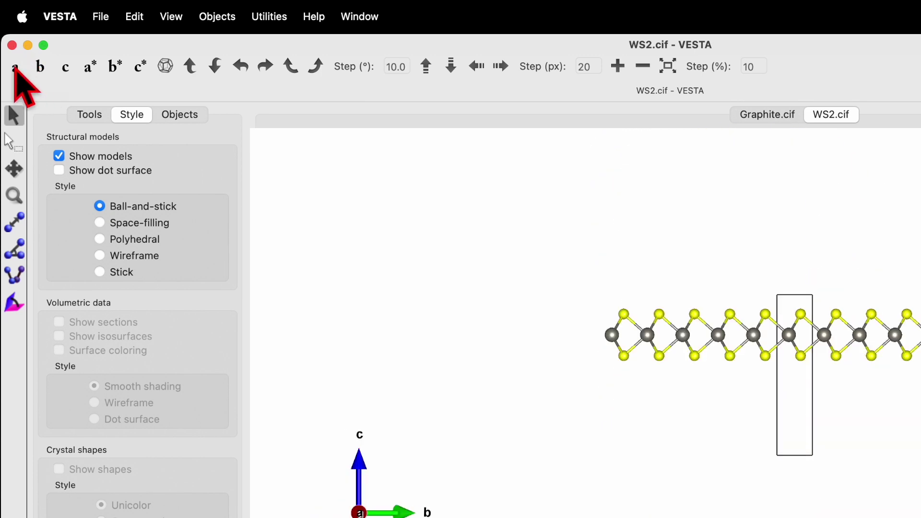
click(66, 67)
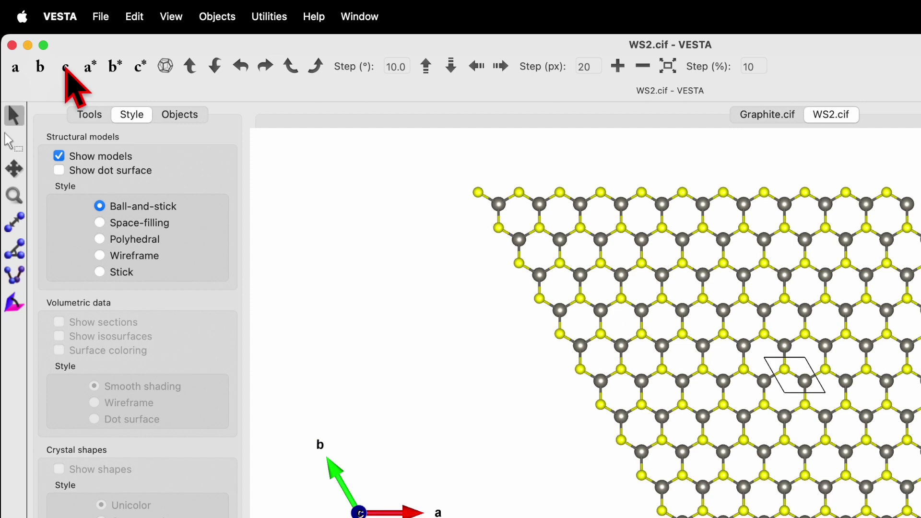
scroll(754, 362, up, 5)
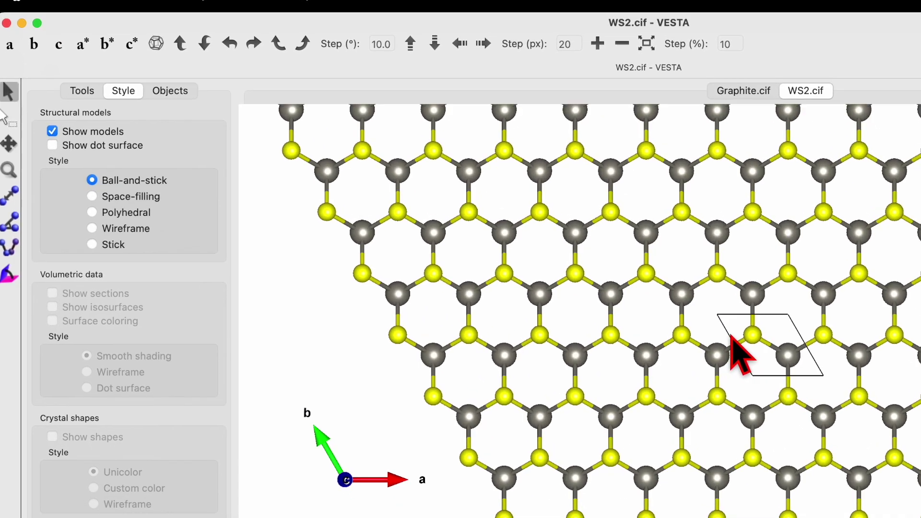
scroll(739, 355, up, 3)
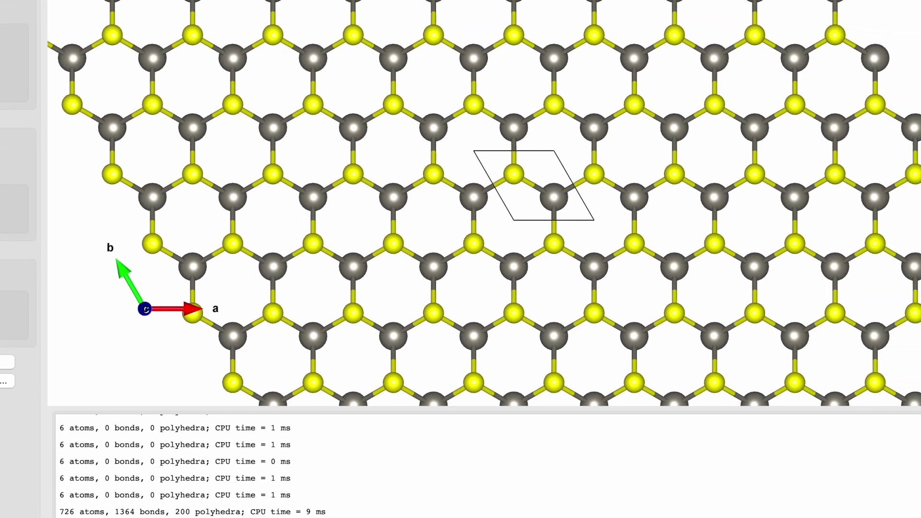
click(5, 381)
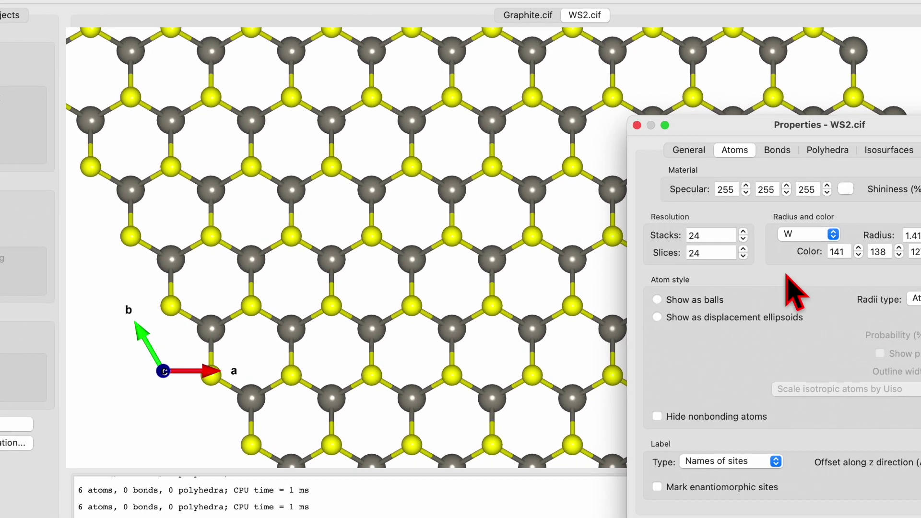
Draw the WS2 bonds as black (0, 0, 0) lines and close the properties dialog
click(776, 151)
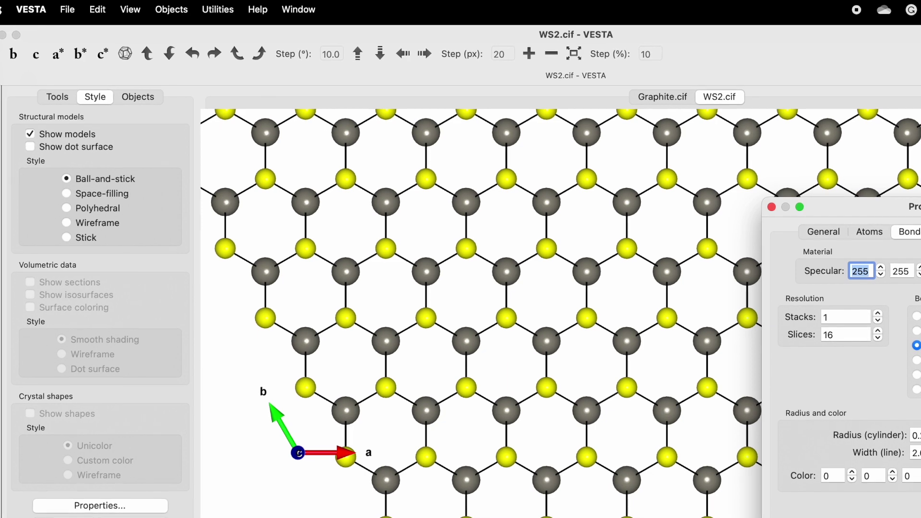
key(Return)
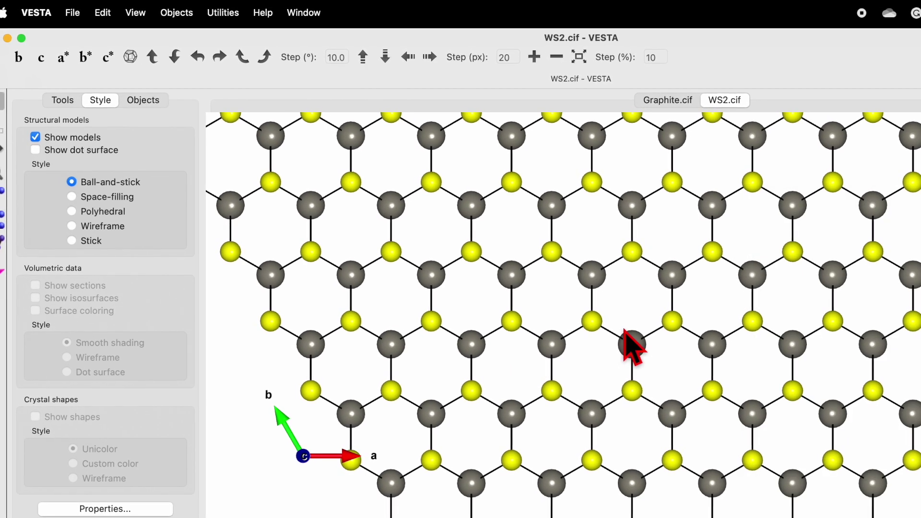
scroll(625, 330, down, 7)
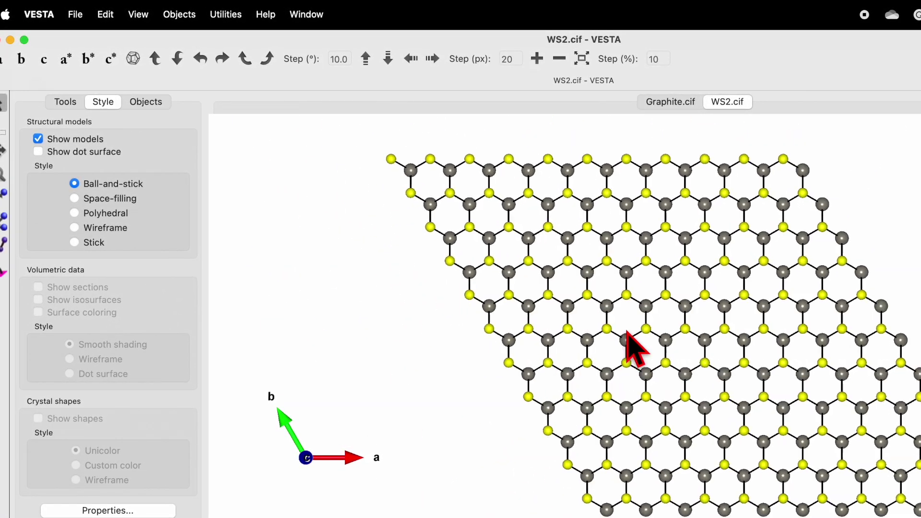
scroll(629, 333, up, 1)
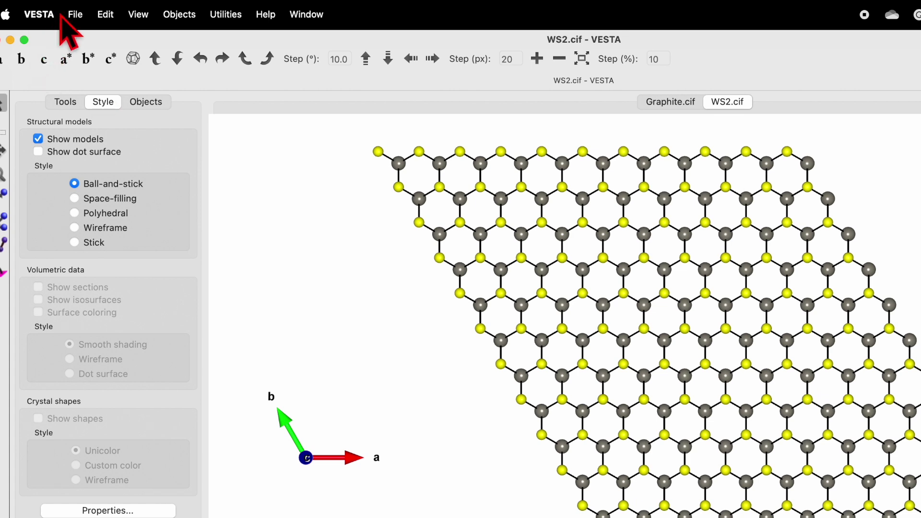
click(75, 14)
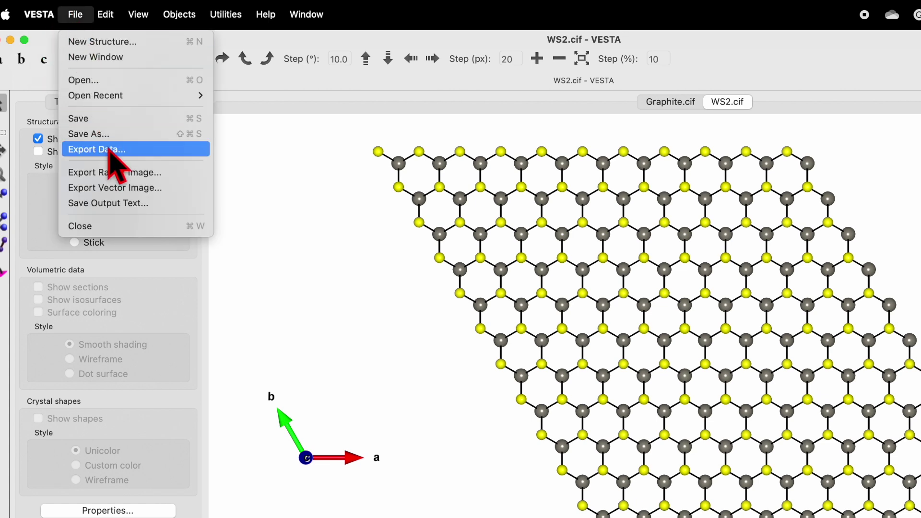
Export the WS2 view as WS2.png with a transparent background at scale 1
click(128, 173)
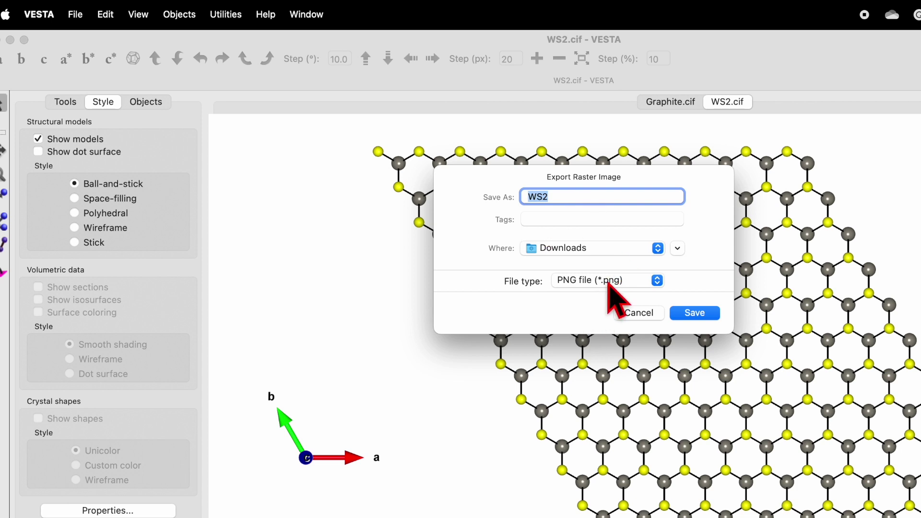
click(699, 322)
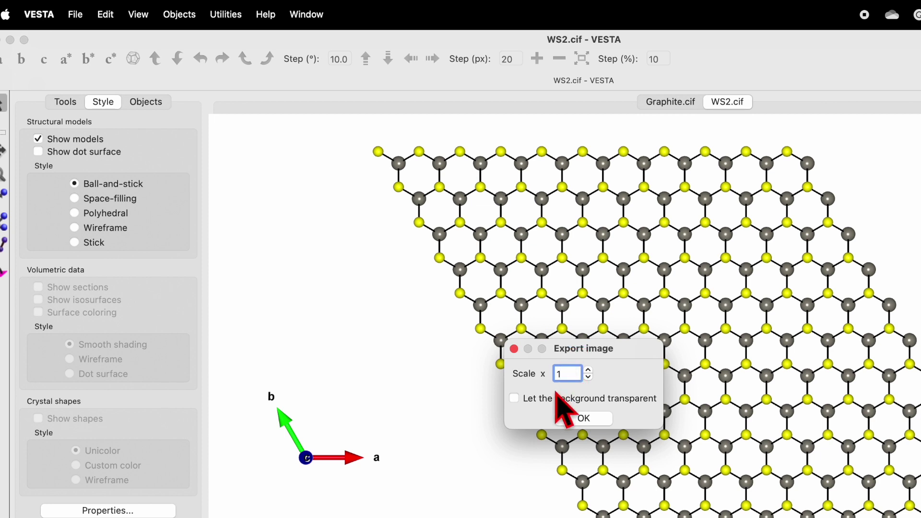
click(514, 398)
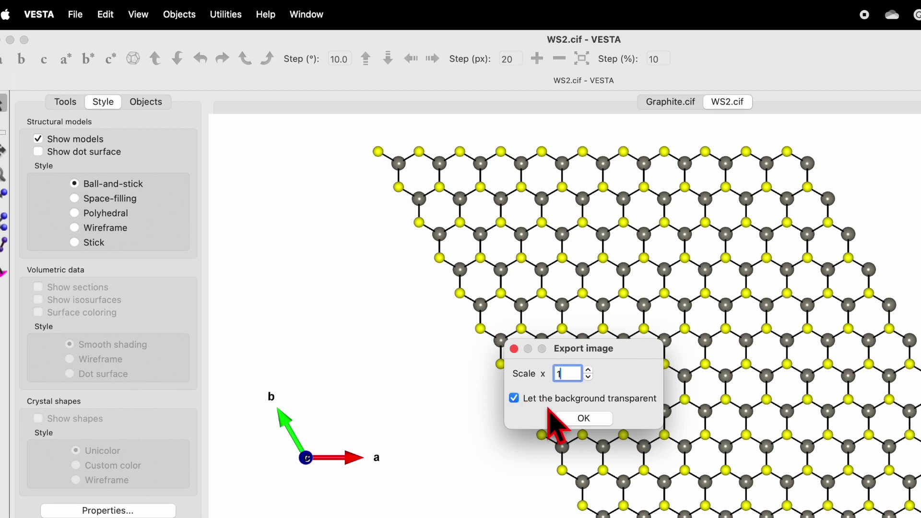
click(598, 420)
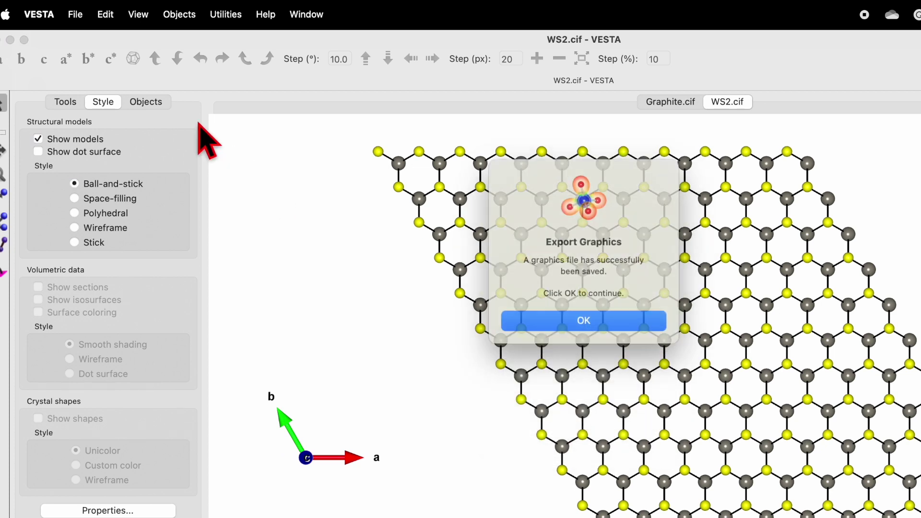
click(567, 319)
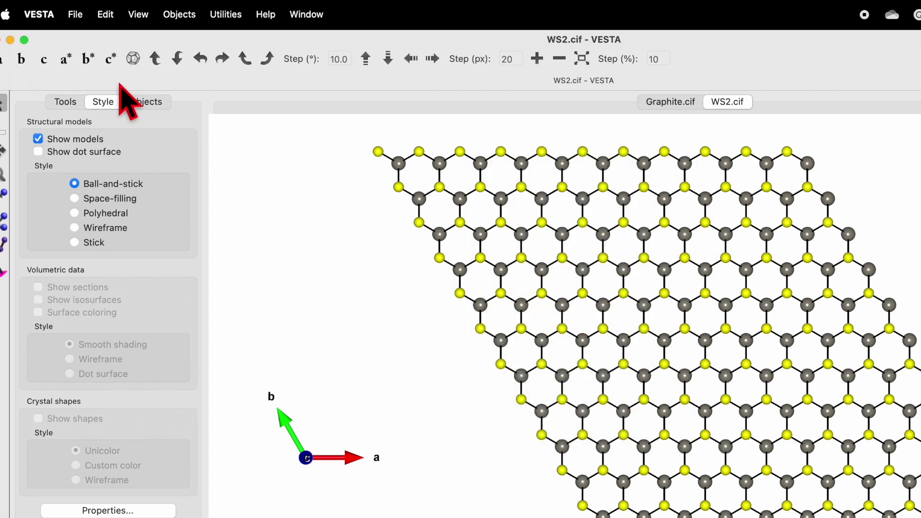
Export the same view again as WS2.jpg in JPEG format at scale 1
click(75, 14)
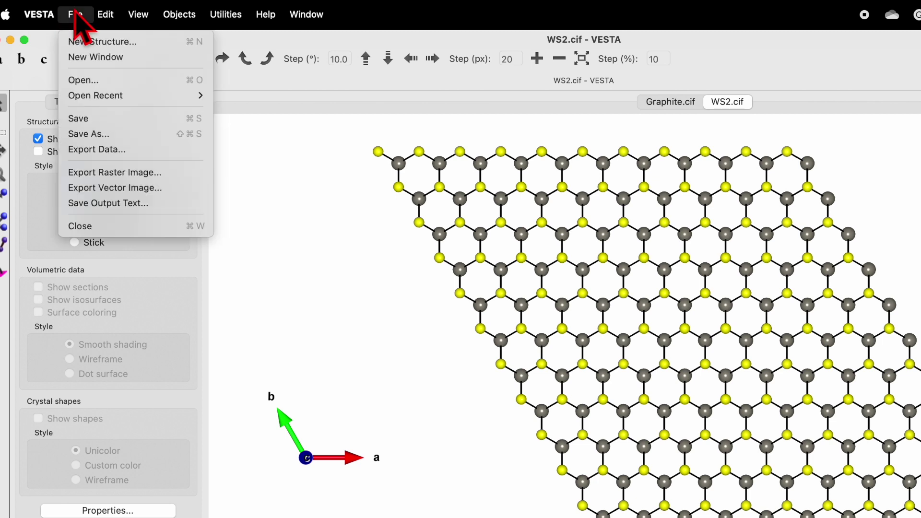
click(128, 174)
click(596, 282)
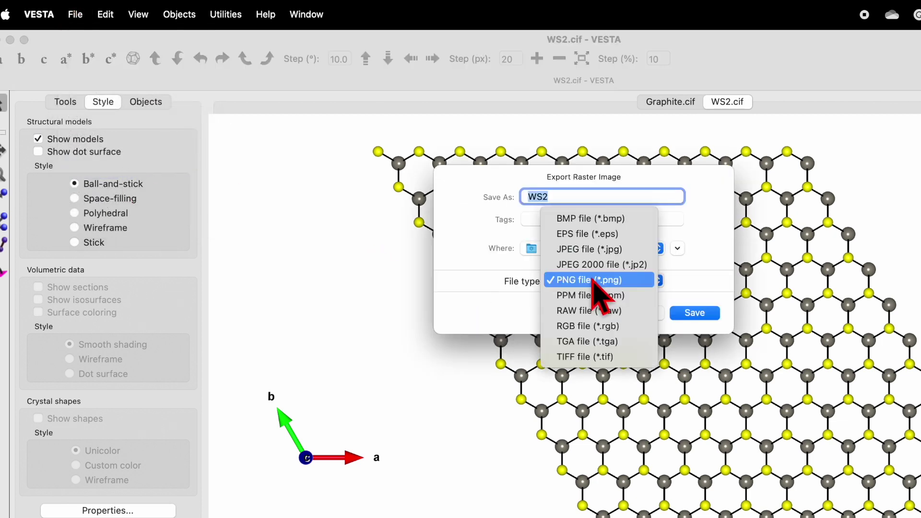
click(624, 265)
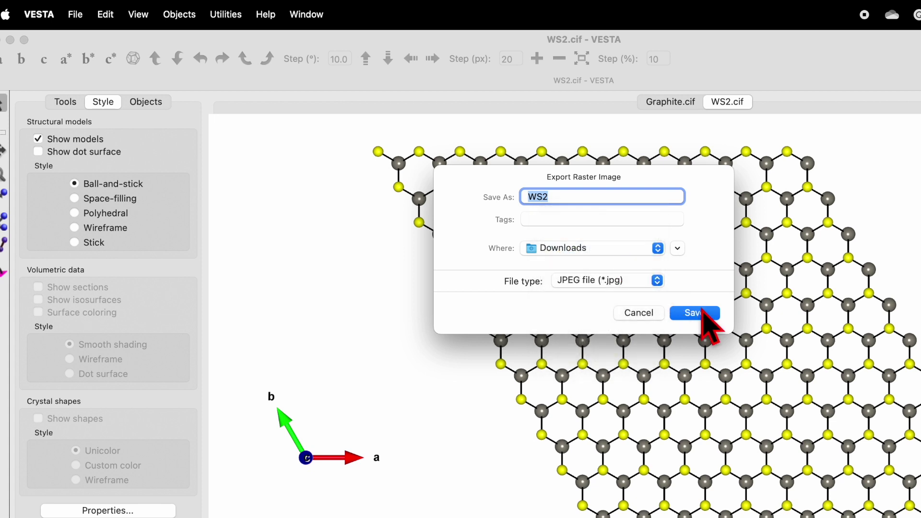
click(701, 313)
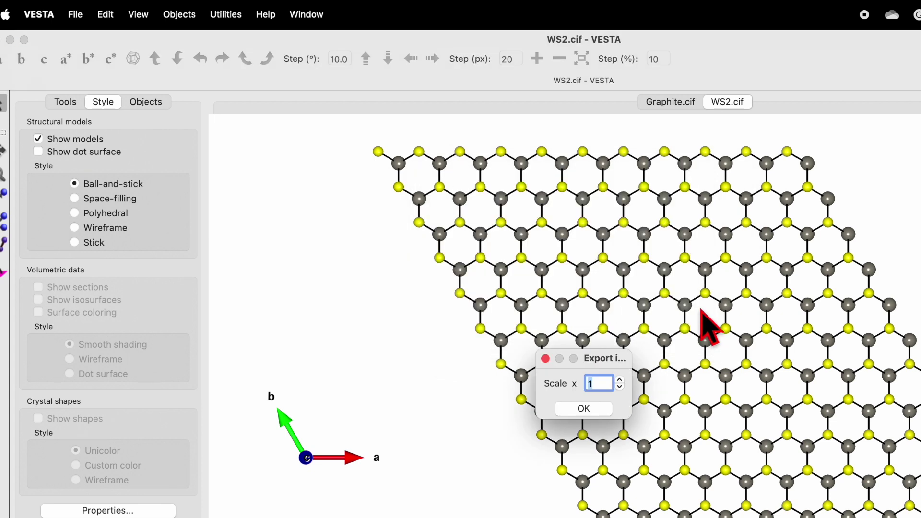
click(587, 408)
click(611, 322)
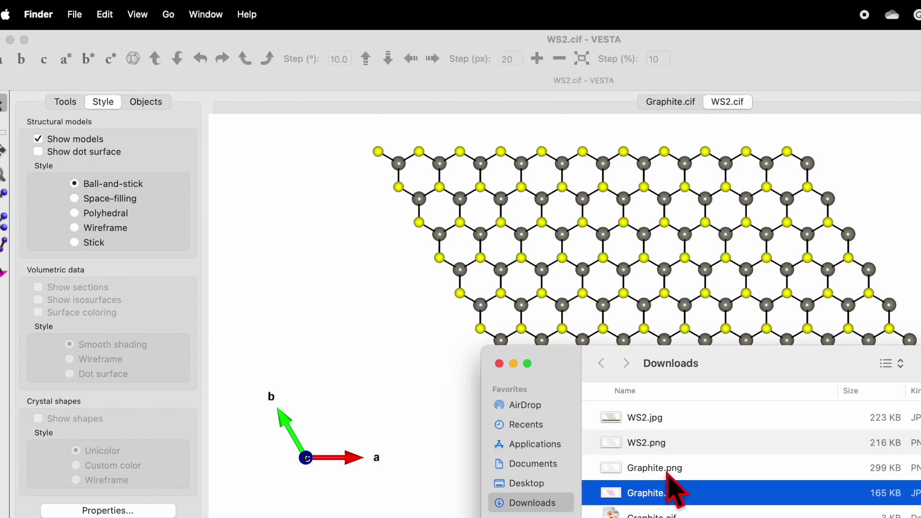
Open WS2.jpg and WS2.png from Downloads in Preview to check them, then close both
click(651, 425)
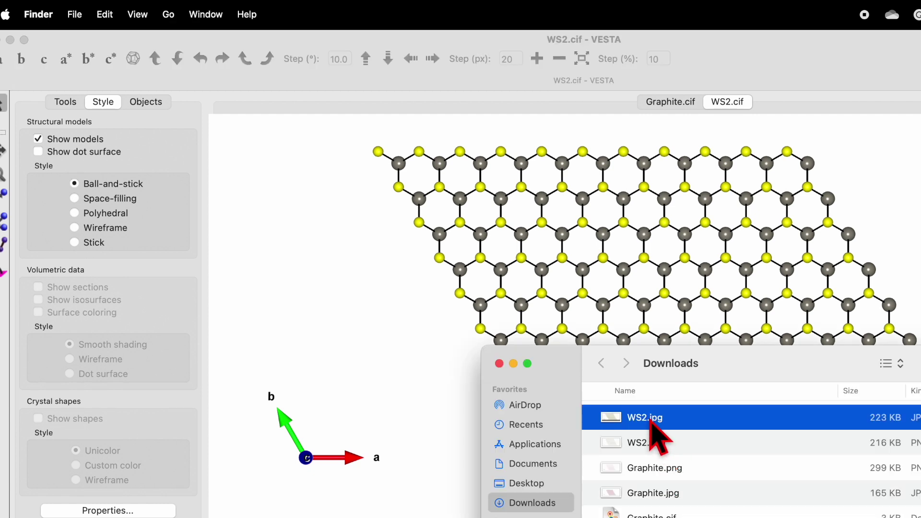
double_click(652, 423)
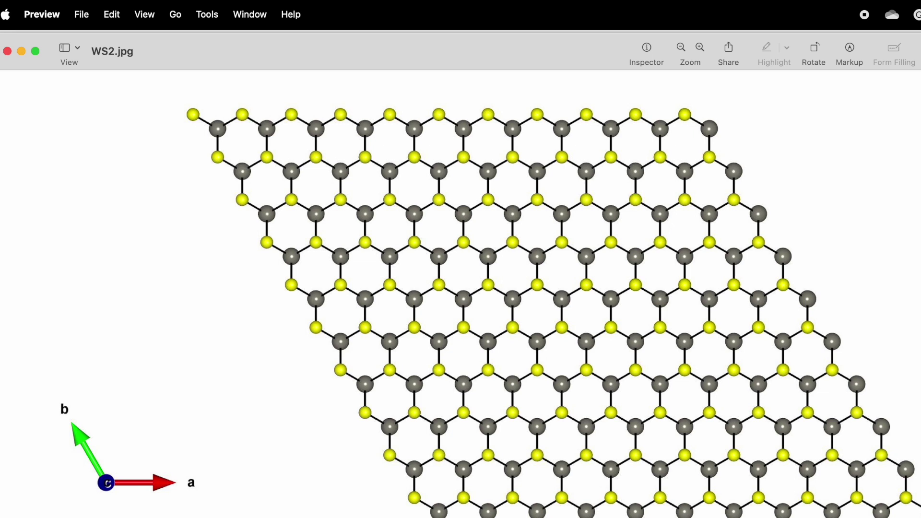
key(super+Tab)
click(643, 443)
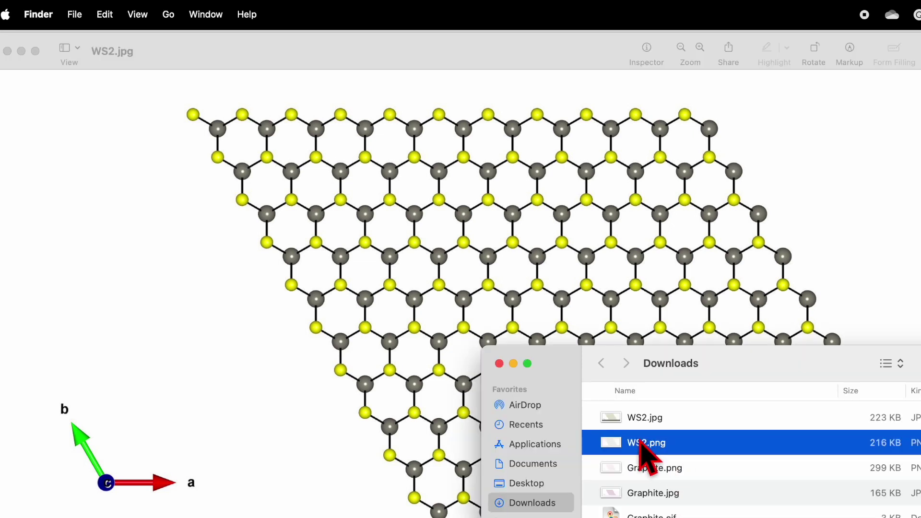
double_click(641, 443)
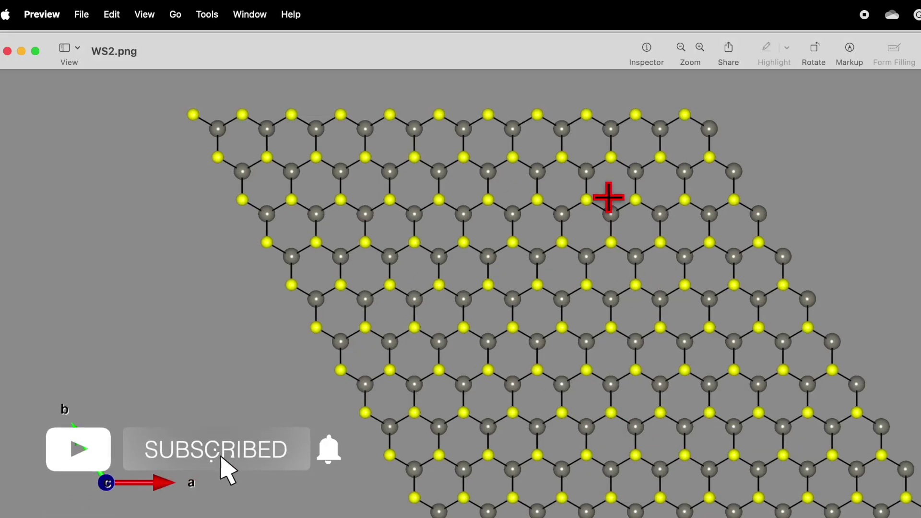
click(7, 51)
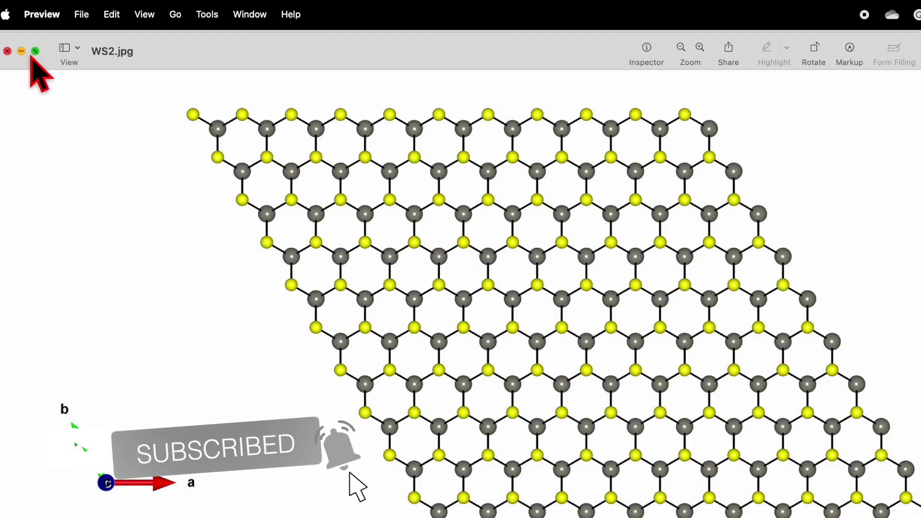
click(7, 51)
Save the WS2 structure as WS2.vesta in Downloads
click(351, 336)
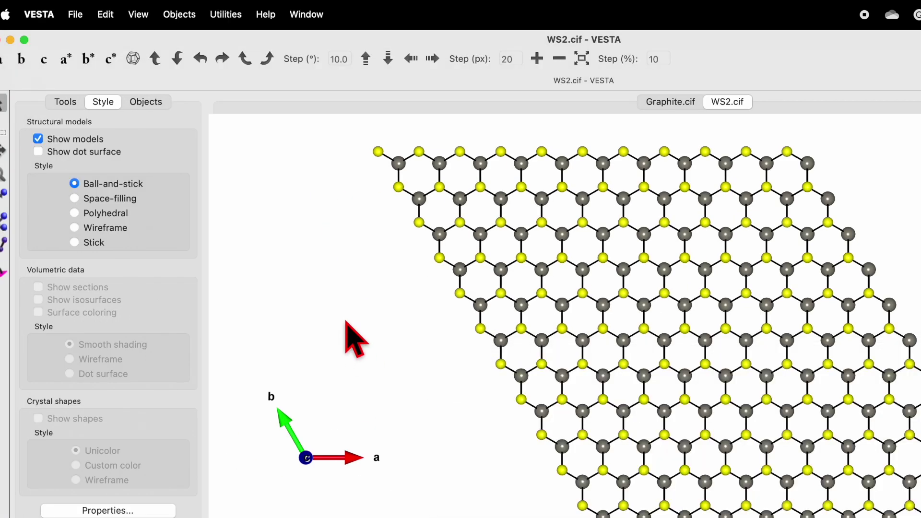
click(76, 14)
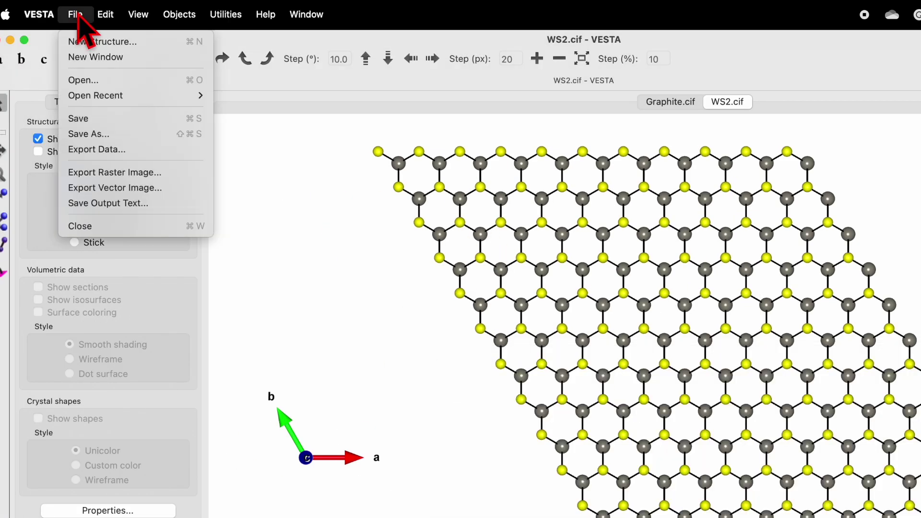
click(128, 133)
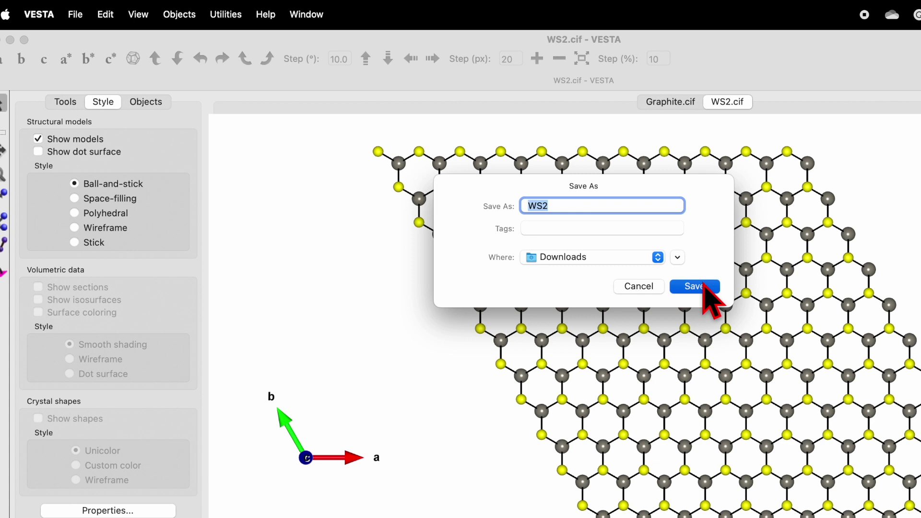
click(705, 287)
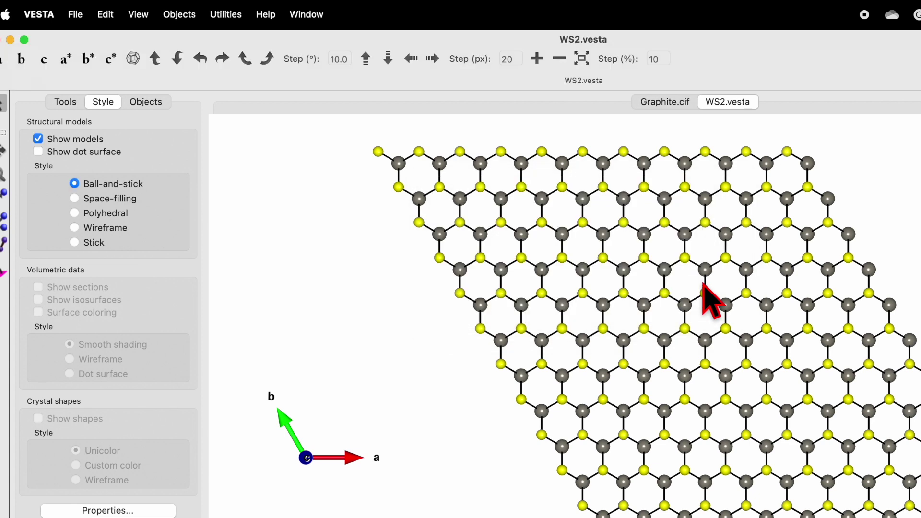
Save the graphite structure as Graphite.vesta in Downloads
click(659, 102)
click(75, 15)
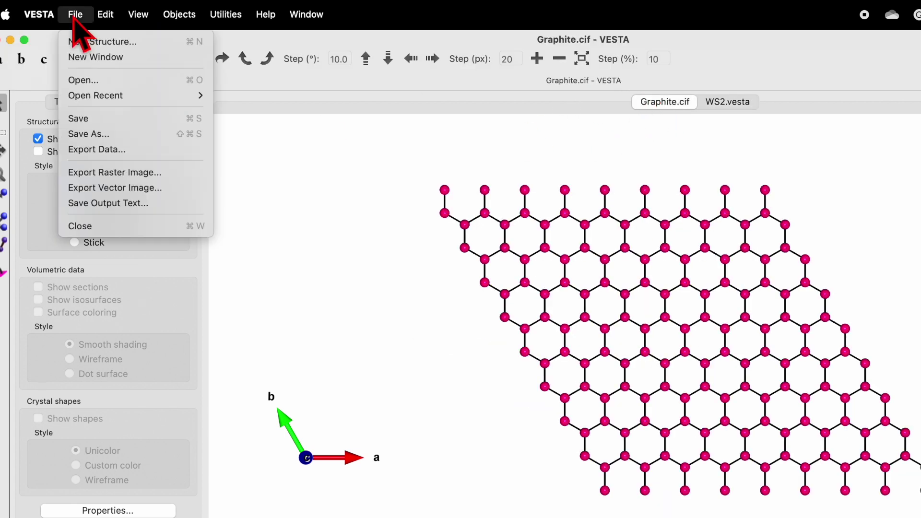
click(117, 134)
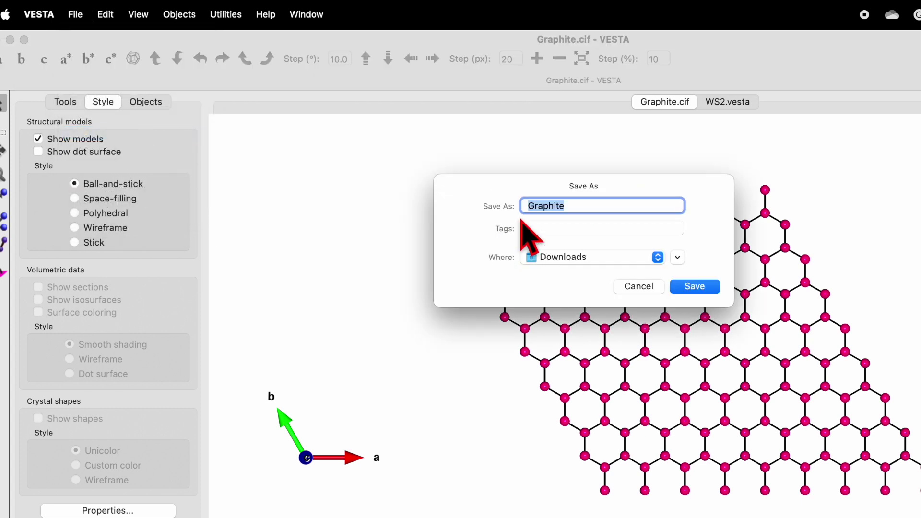
click(695, 287)
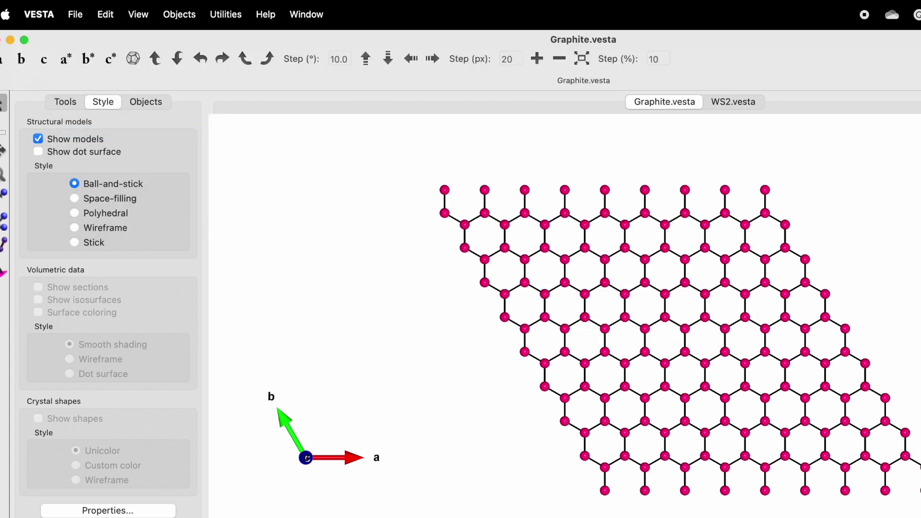
Reopen WS2.vesta from the Downloads folder in VESTA
key(super+Tab)
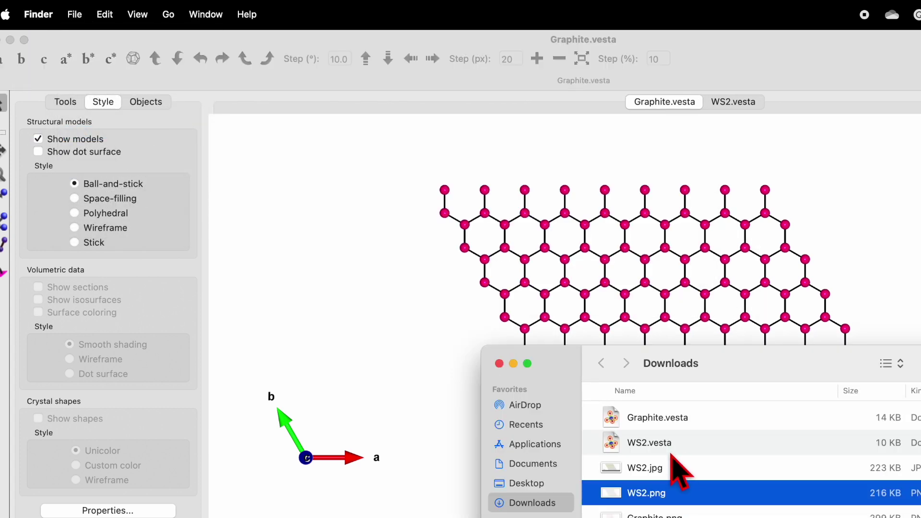
click(674, 420)
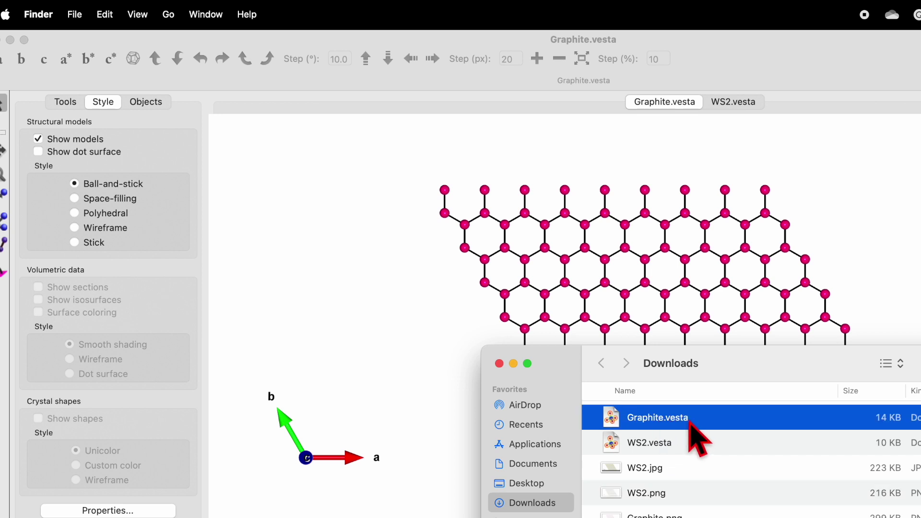
click(672, 444)
double_click(668, 462)
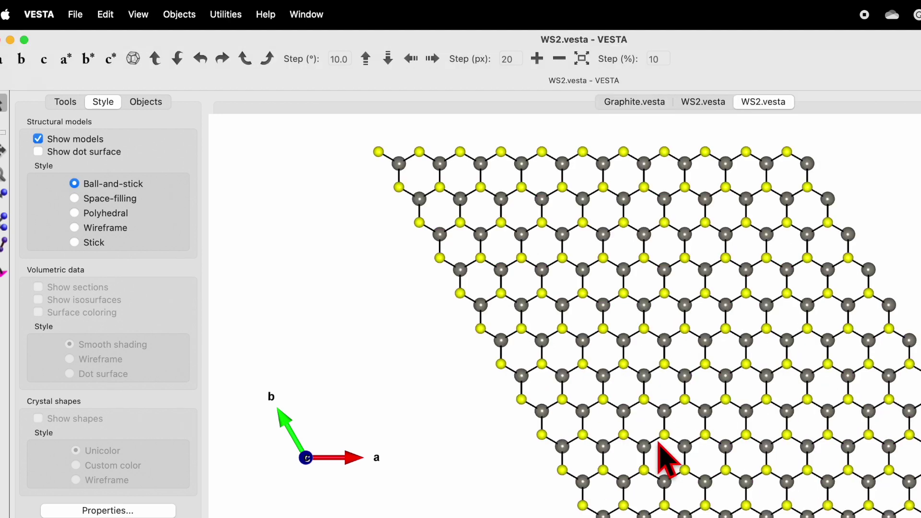
Show the WS2 layer edge-on along the a axis
drag(724, 319, 767, 329)
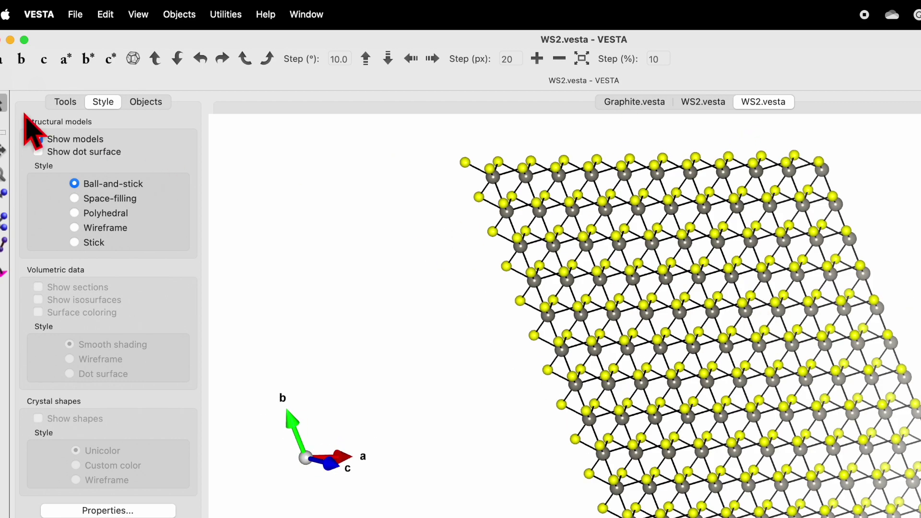
click(3, 66)
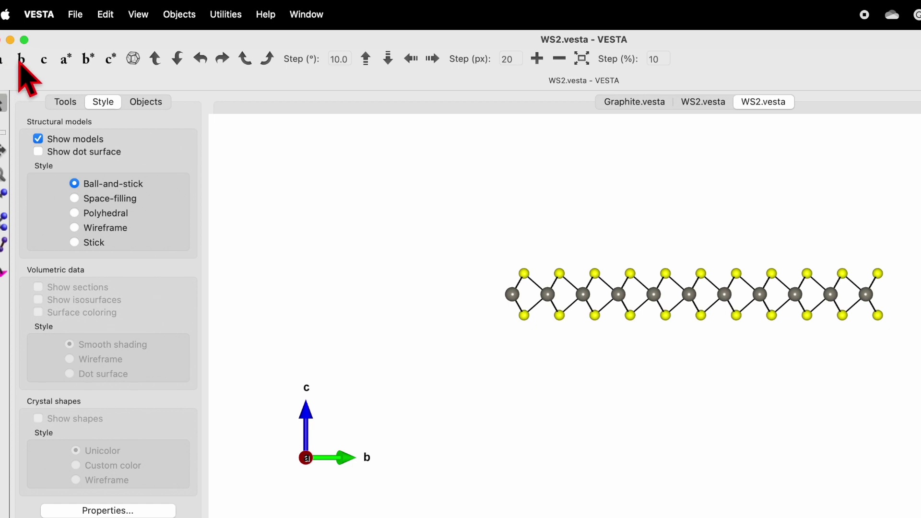
click(21, 65)
click(4, 62)
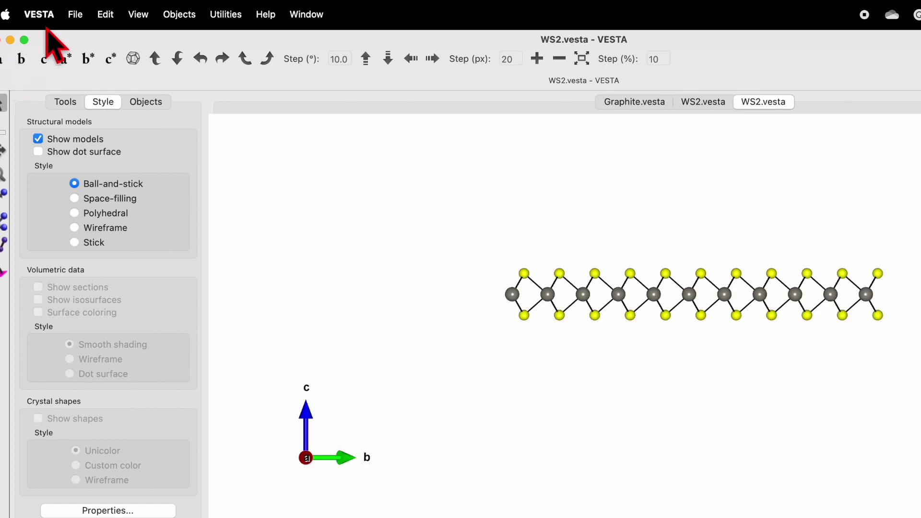
Export the a-axis view as WS2-a-axis.png at default scale, without overwriting WS2.png
click(75, 14)
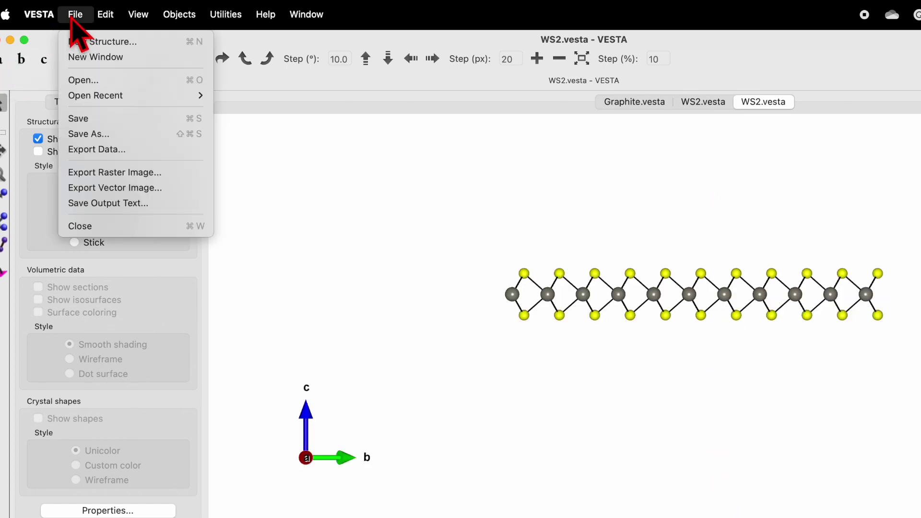
click(145, 173)
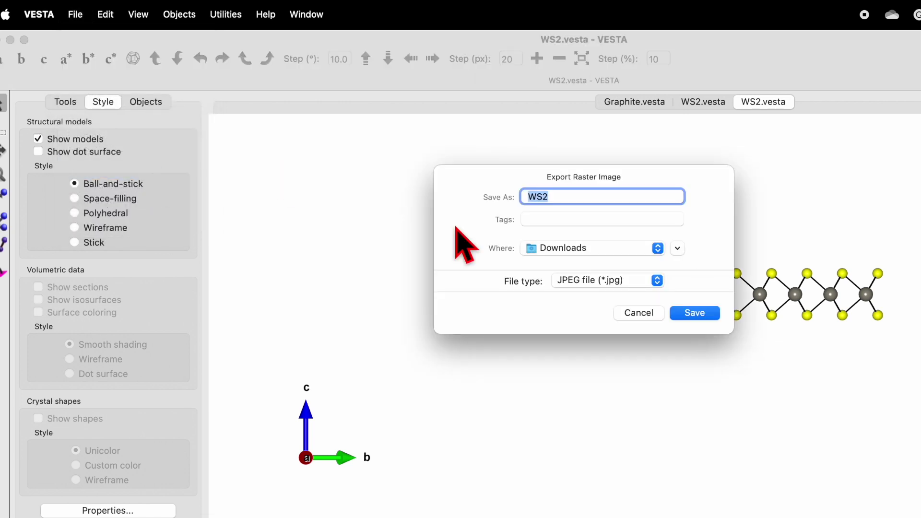
click(593, 285)
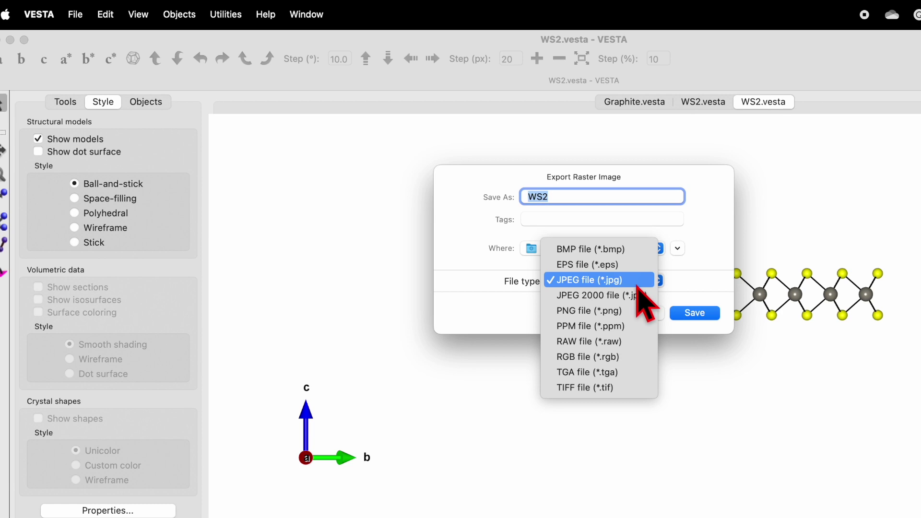
click(631, 311)
click(701, 317)
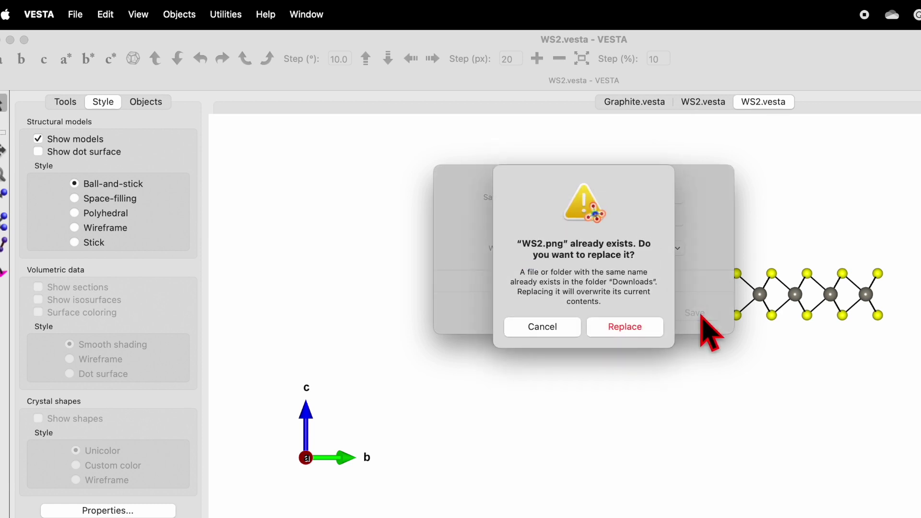
click(552, 326)
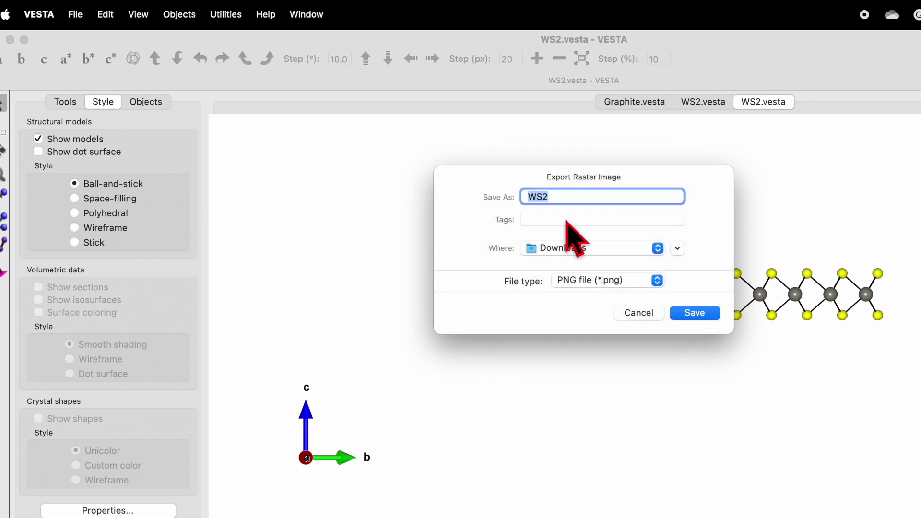
click(586, 195)
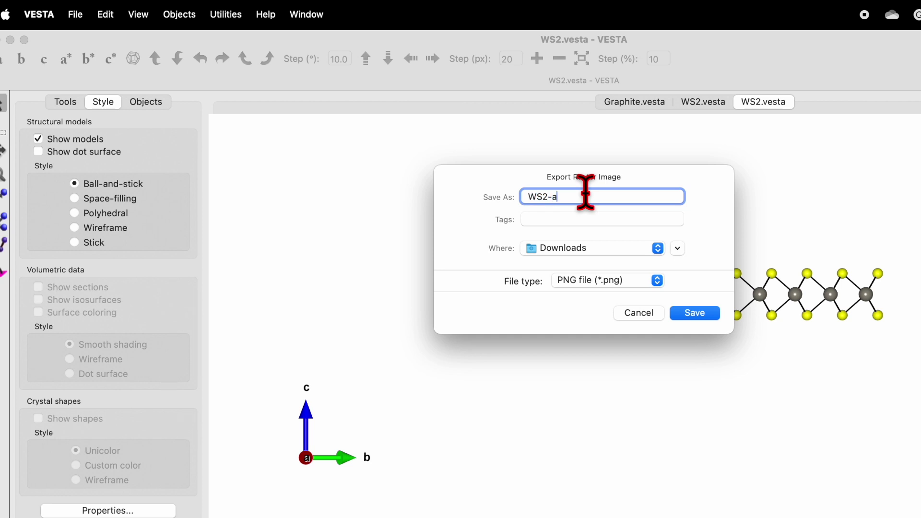
text(-a-axis)
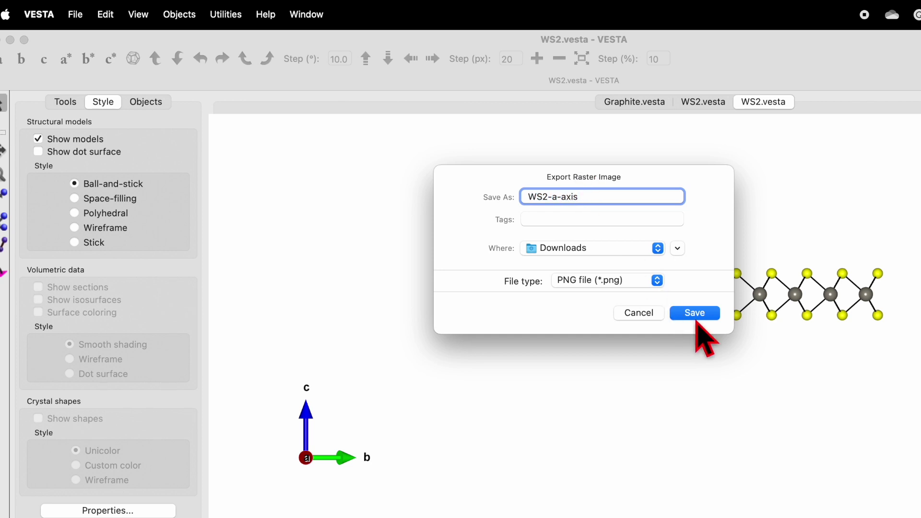
click(695, 315)
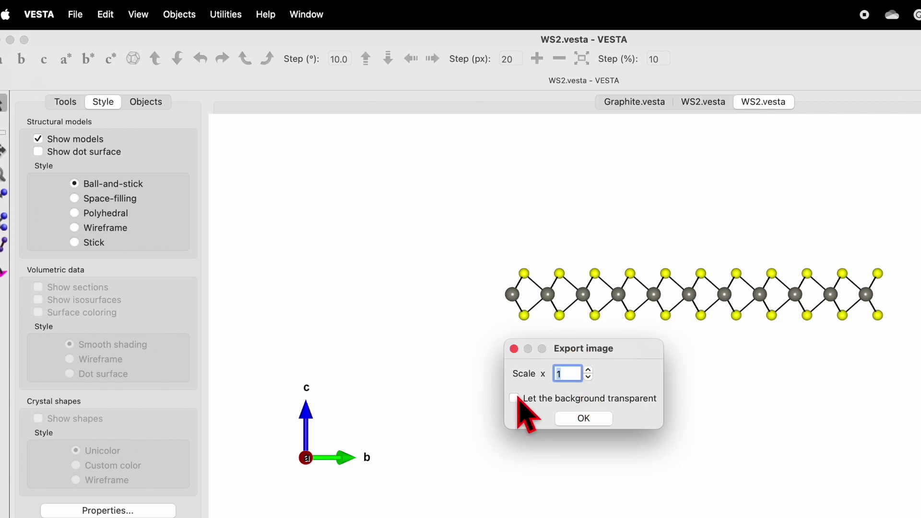
click(583, 419)
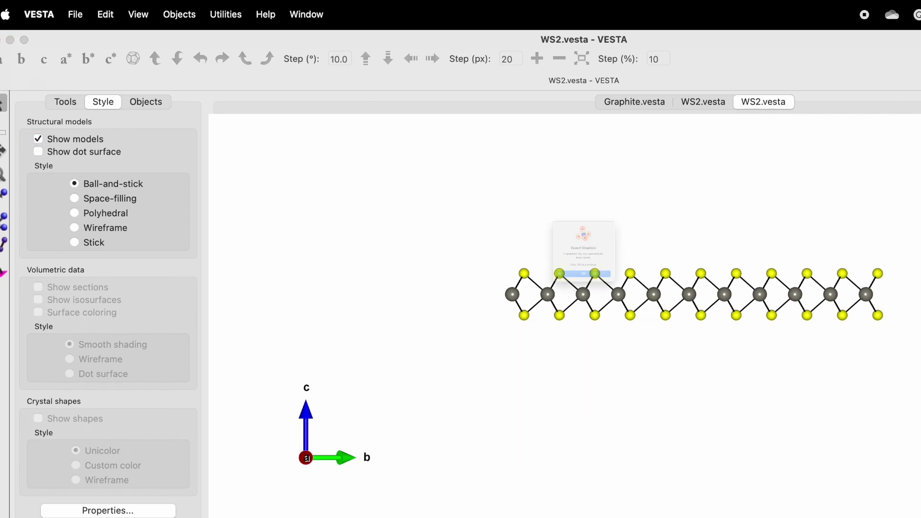
click(615, 326)
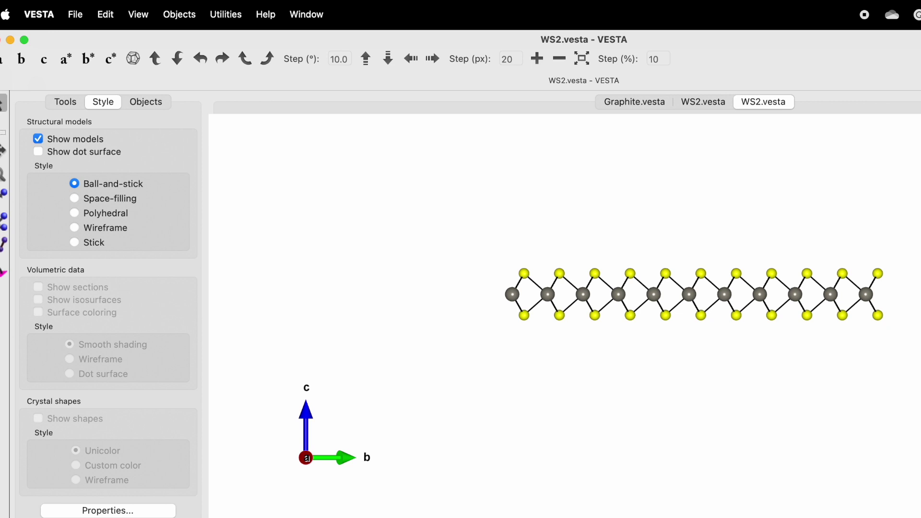
Open WS2-a-axis.png in Preview to check it, then close it and return to VESTA
key(super+Tab)
click(653, 422)
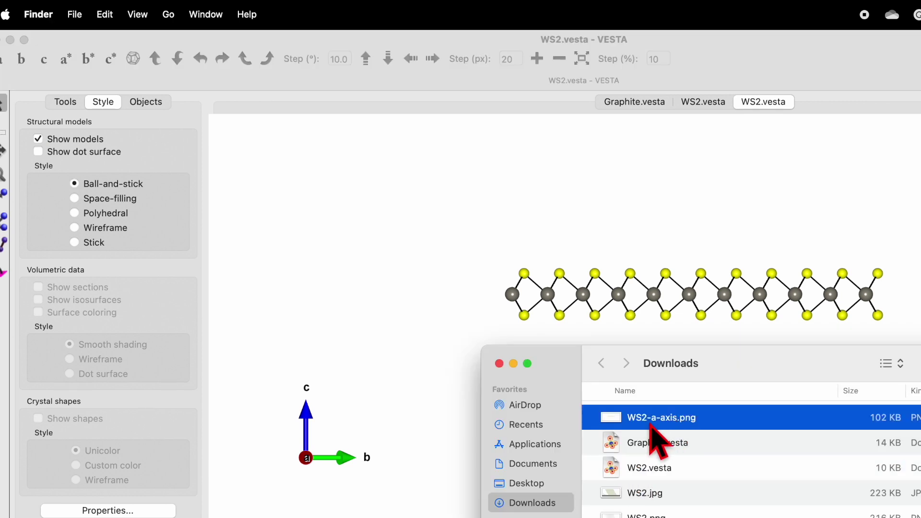
double_click(662, 421)
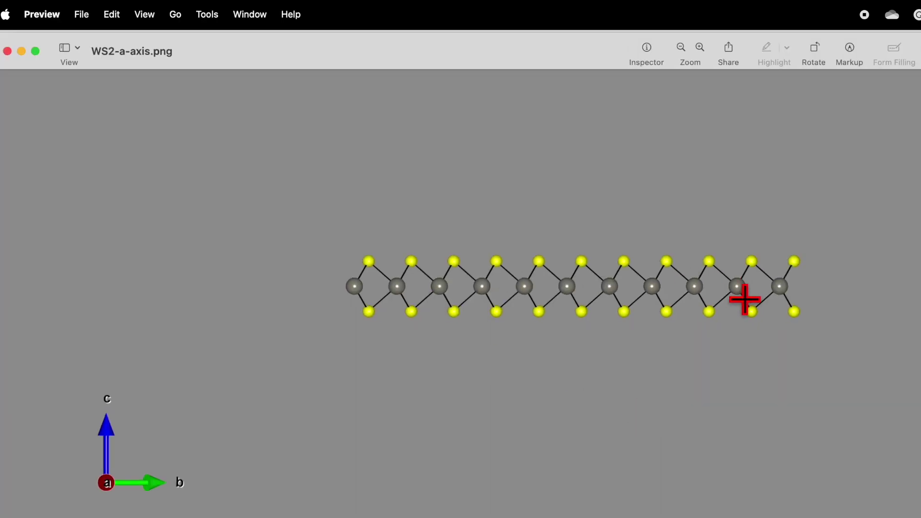
click(7, 51)
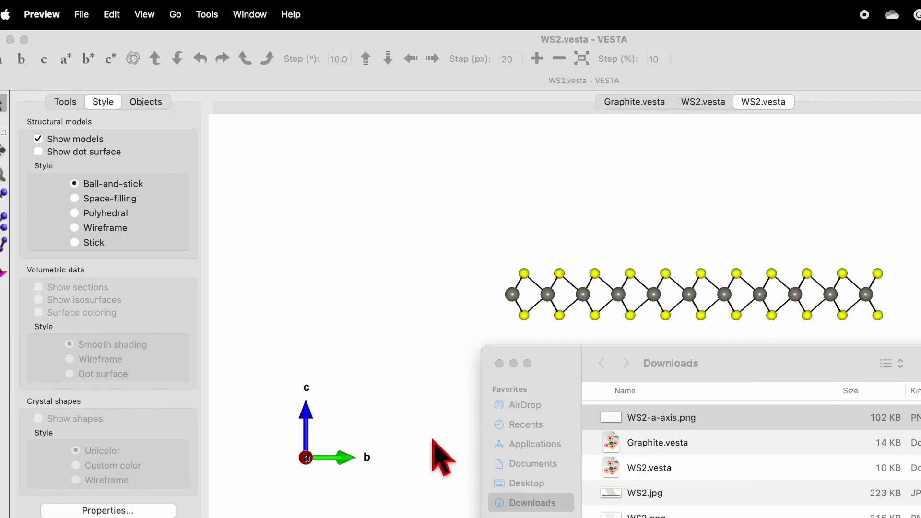
click(627, 420)
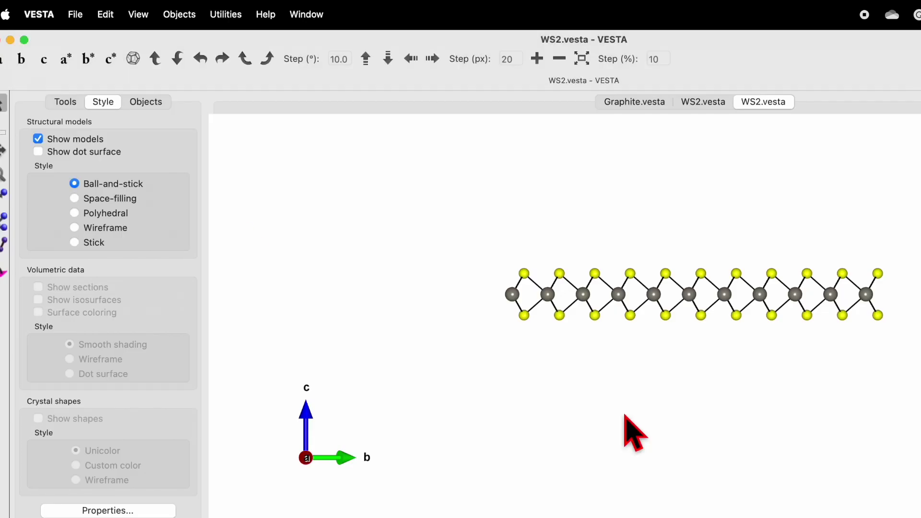